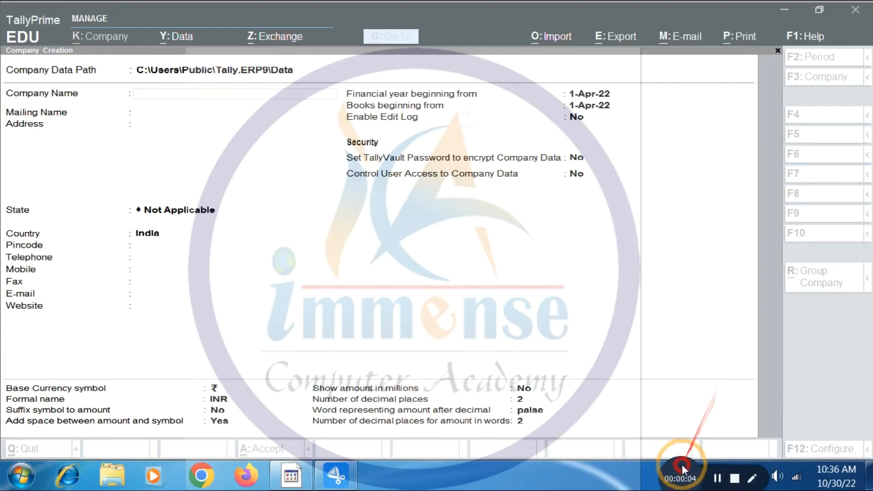
Create a company named IITM PVT. PVT. with the default company details.
left_click(544, 247)
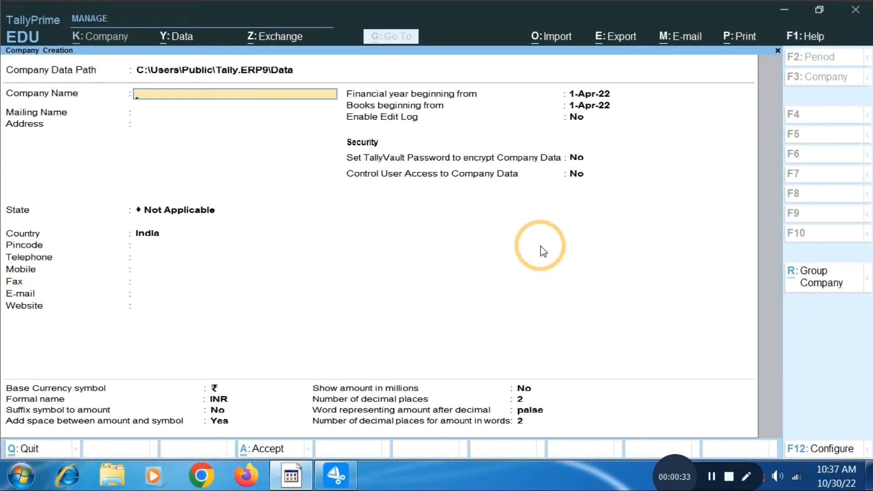
type("IITM")
type("PVT. PVT.")
key("Return")
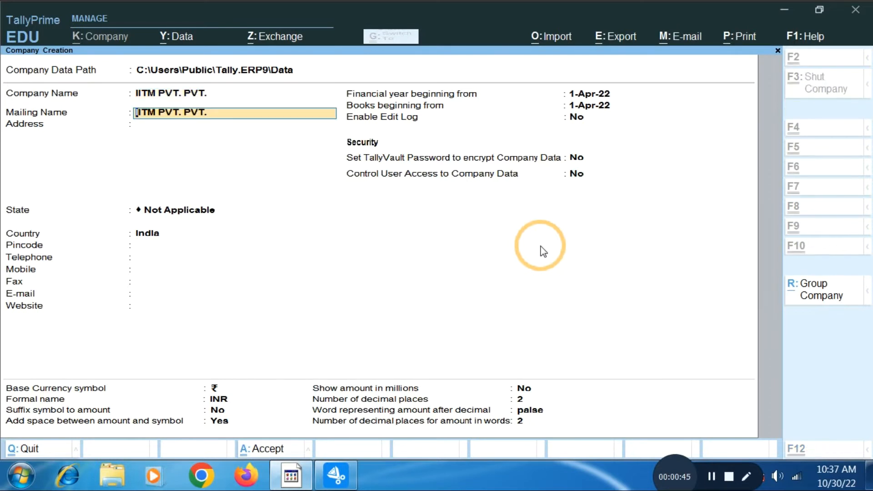
key("ctrl+a")
Set Enable Goods and Services Tax (GST) to No in the company features and save them.
key("Return")
key("Return")
key("Return")
key("Return")
key("Return")
key("Return")
key("Return")
key("Return")
key("Return")
key("Return")
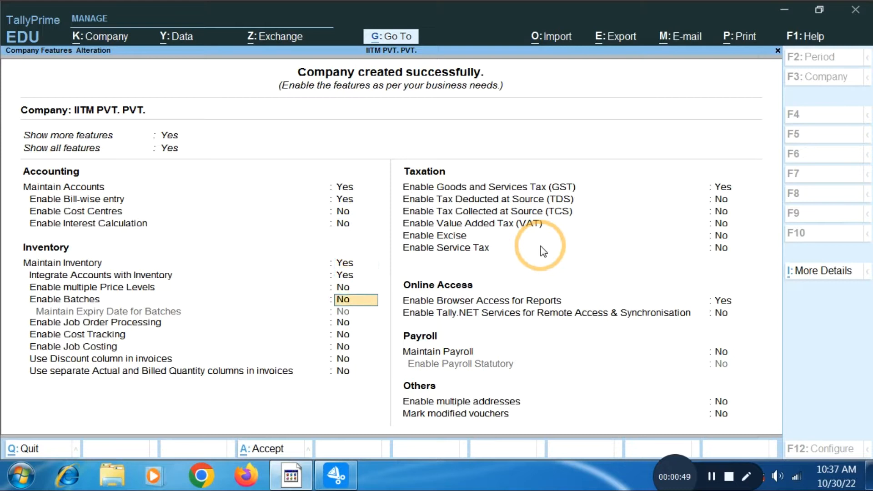
key("Return")
key("Return")
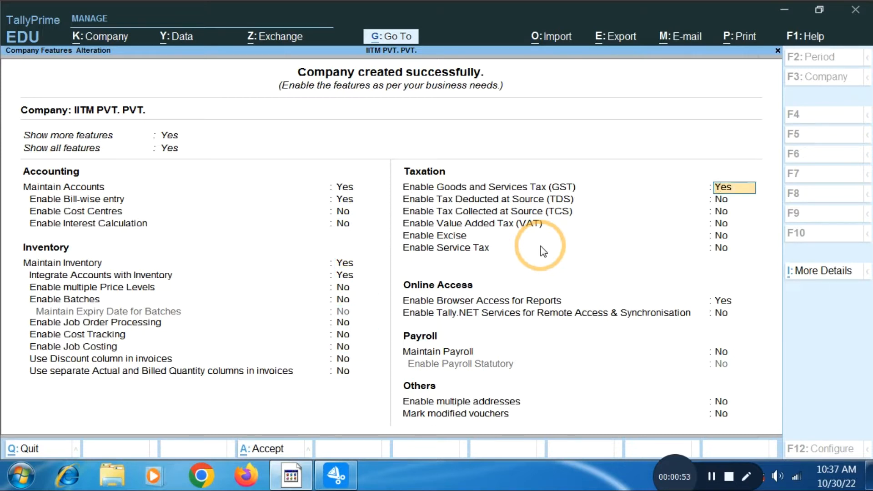
type("N")
key("Return")
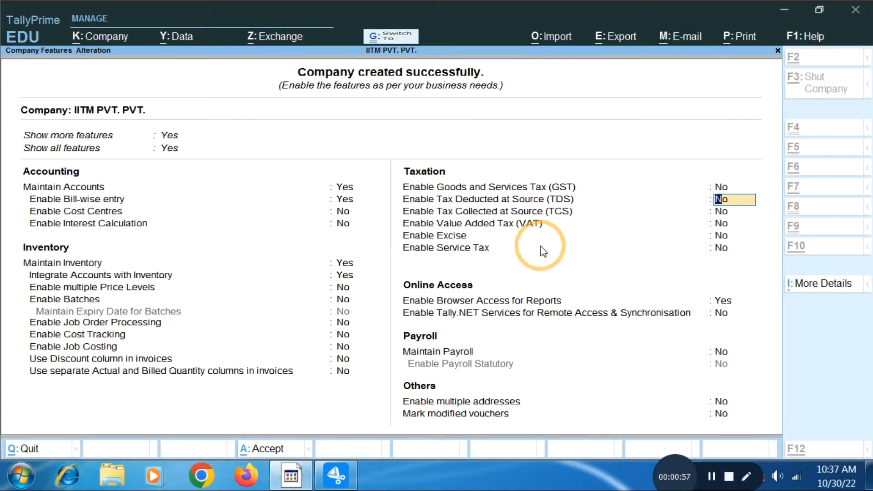
key("ctrl+a")
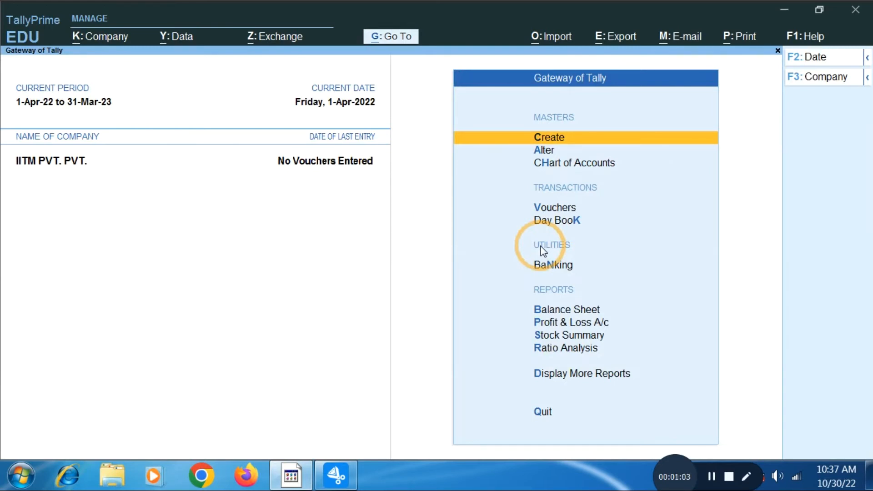
Open multi-ledger alteration for all items from the ledger chart of accounts.
key("Down")
key("Down")
key("Return")
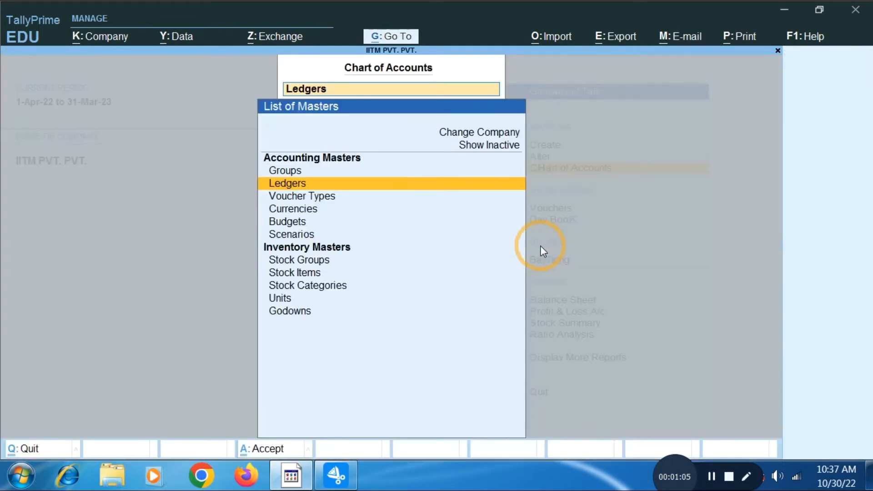
key("Return")
key("alt+h")
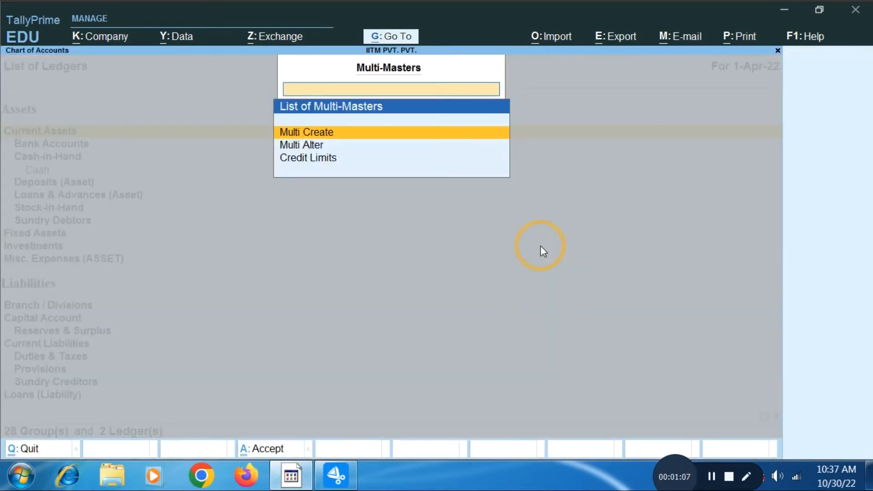
key("Down")
key("Return")
key("Return")
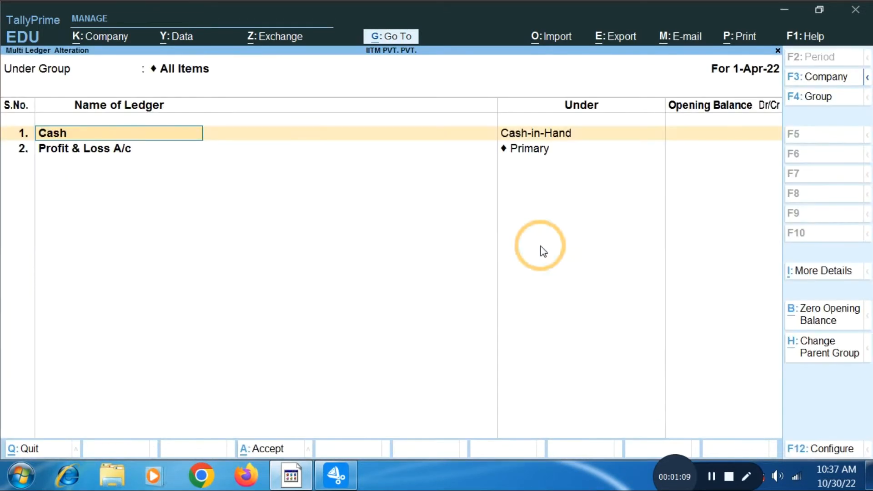
Add a PURCHASE ledger under Purchase Accounts below the existing ledgers.
key("Down")
key("Down")
type("PURCHASE")
key("Return")
type("PUR")
key("Return")
Add a WAGES ledger under Direct Expenses with no opening balance.
type("WAGES")
key("Return")
type("DIRE")
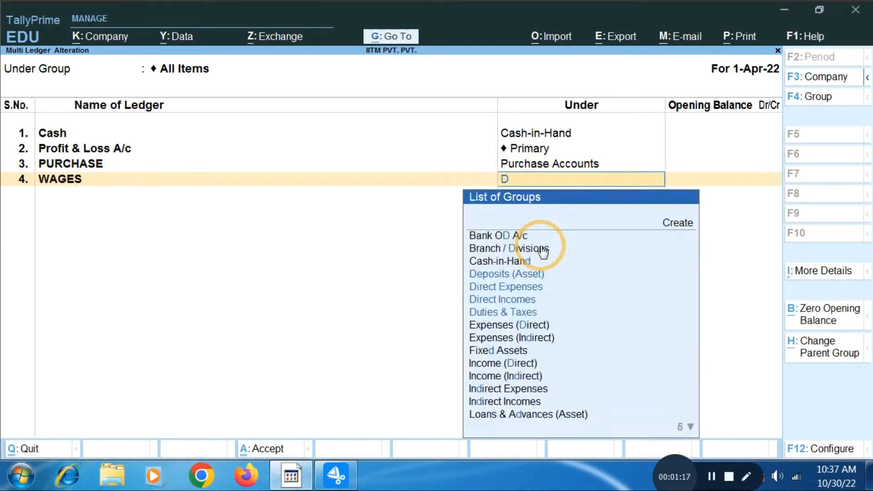
key("Return")
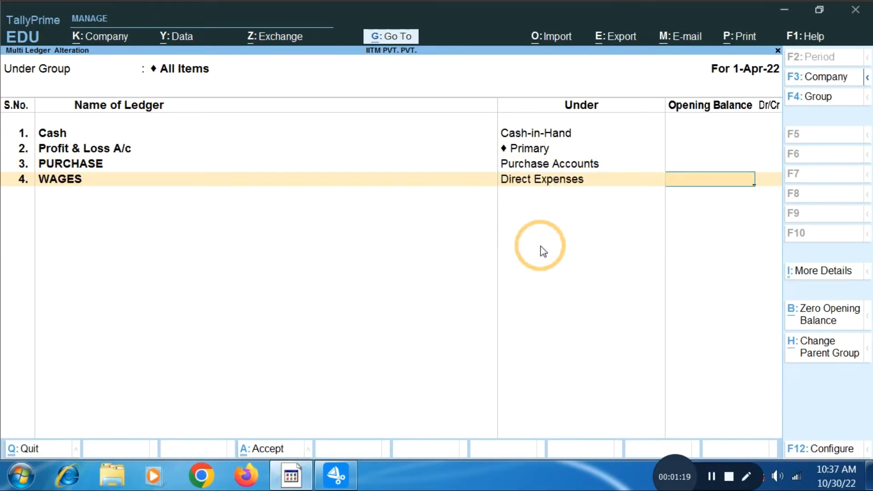
key("Return")
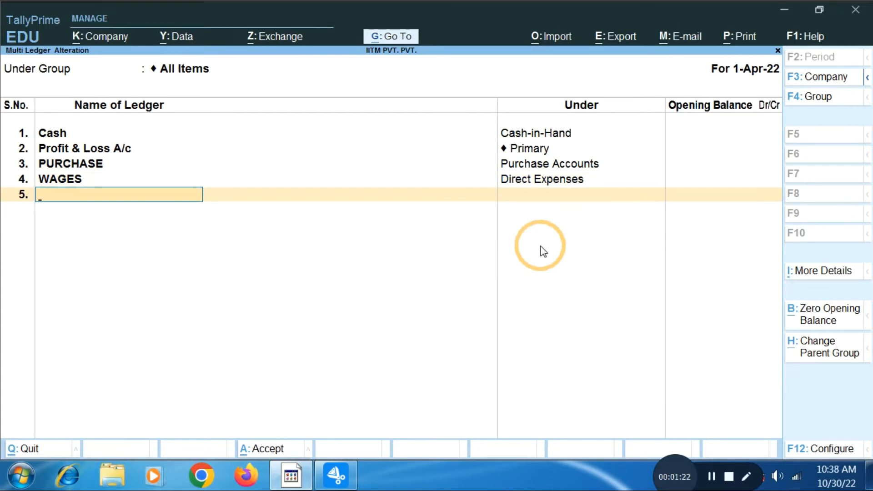
Add a MIXING COST ledger under Direct Expenses, save the ledger list and return to the Gateway of Tally.
type("MIXING COST")
key("Return")
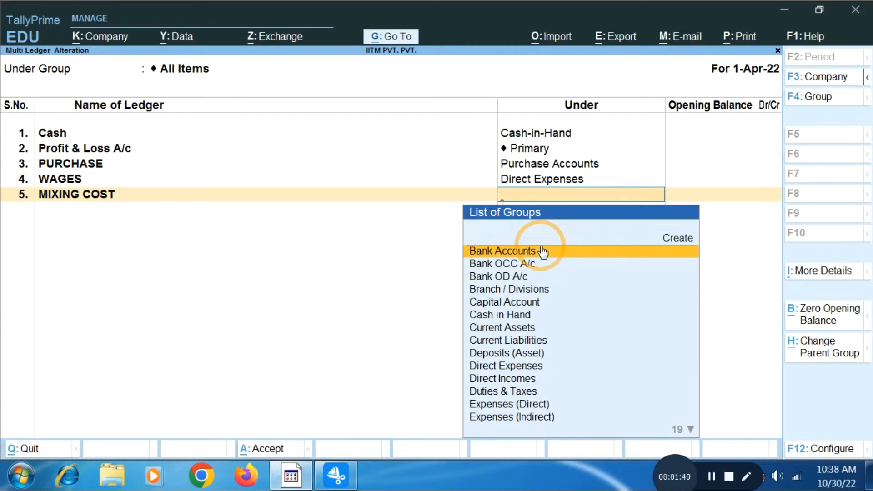
type("DIR")
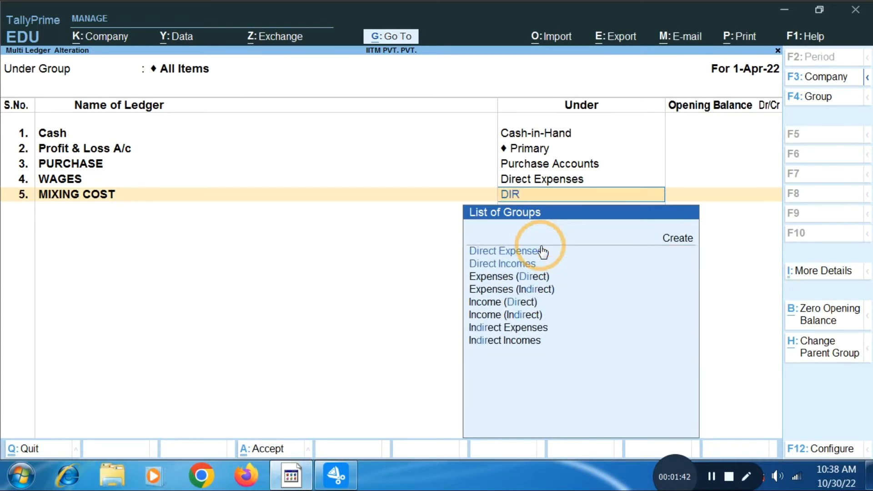
key("Return")
key("Return")
key("Return")
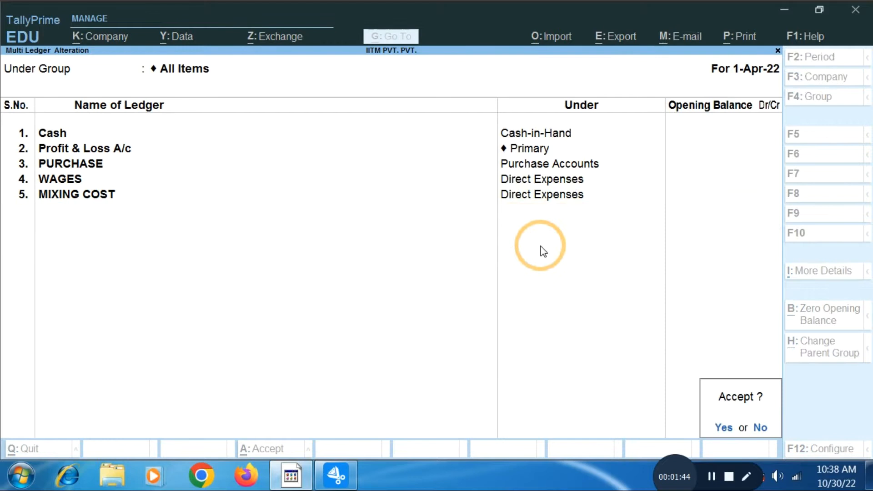
key("Return")
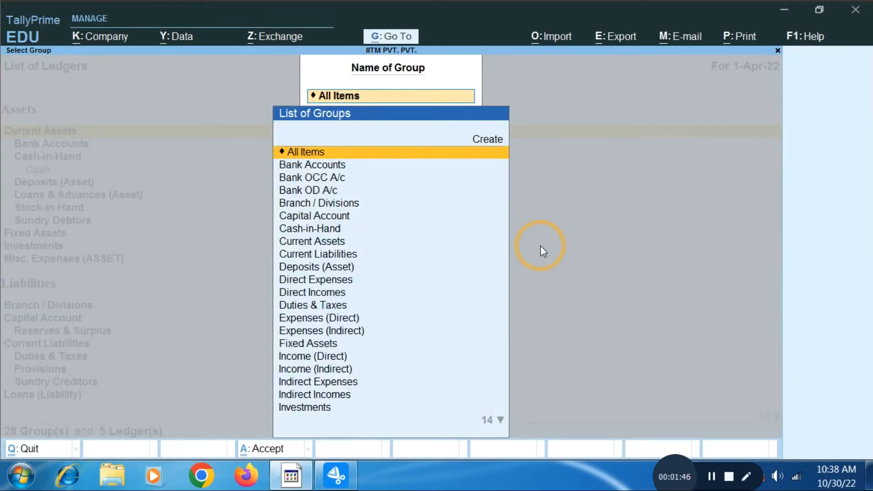
key("Escape")
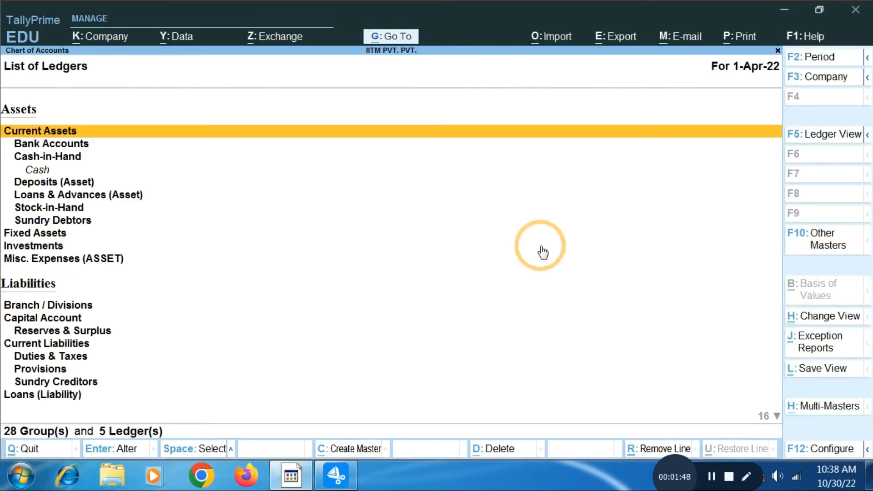
key("Escape")
key("Escape")
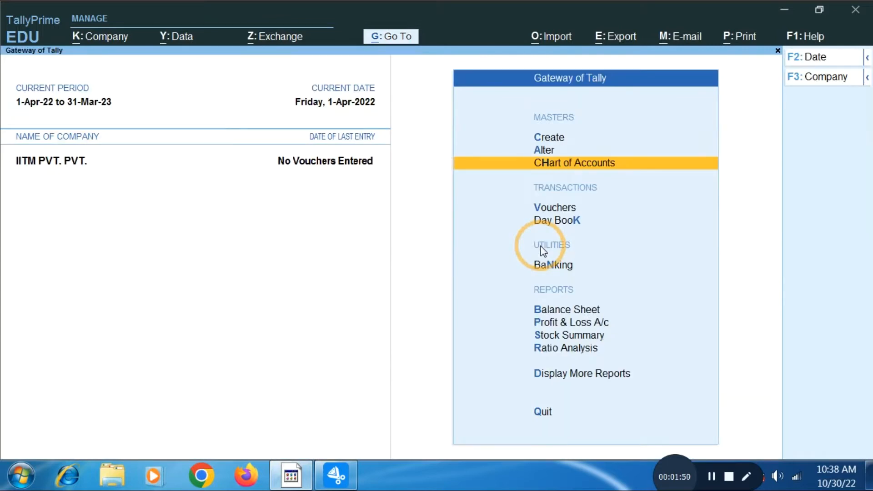
Create a stock group named ACC under Primary.
key("Up")
key("Up")
key("Return")
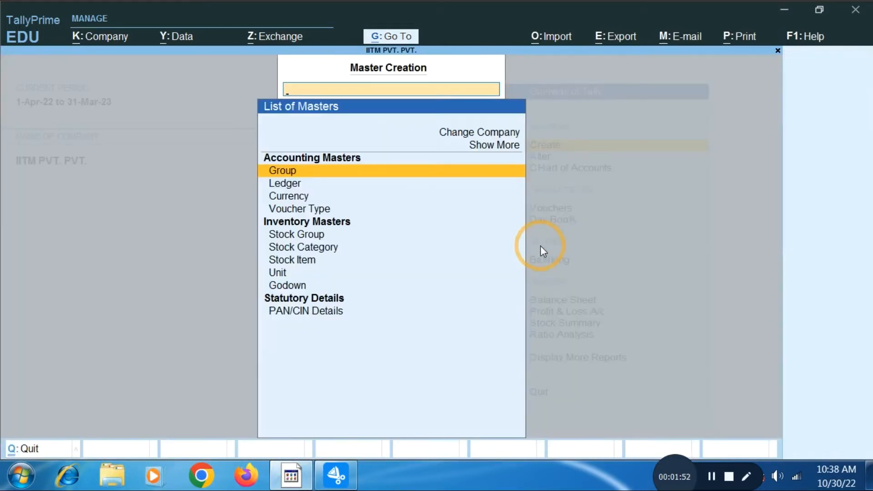
key("Down")
key("Down")
key("Down")
key("Down")
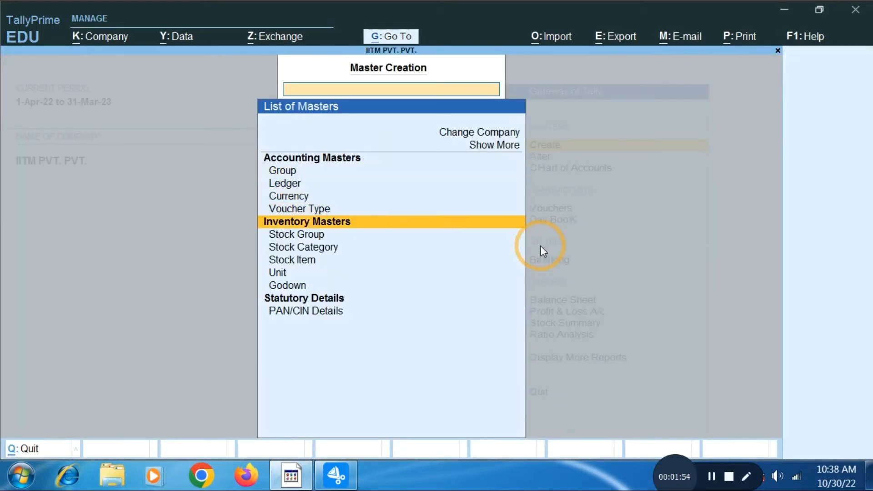
key("Return")
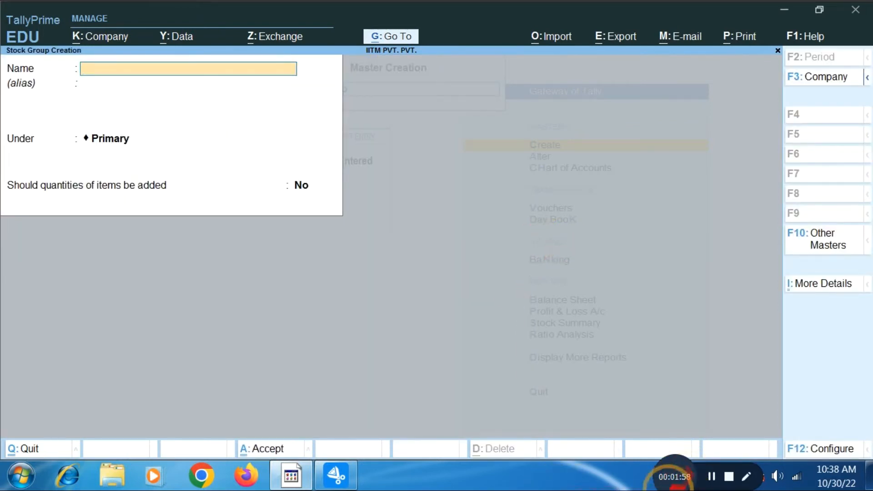
left_click(707, 482)
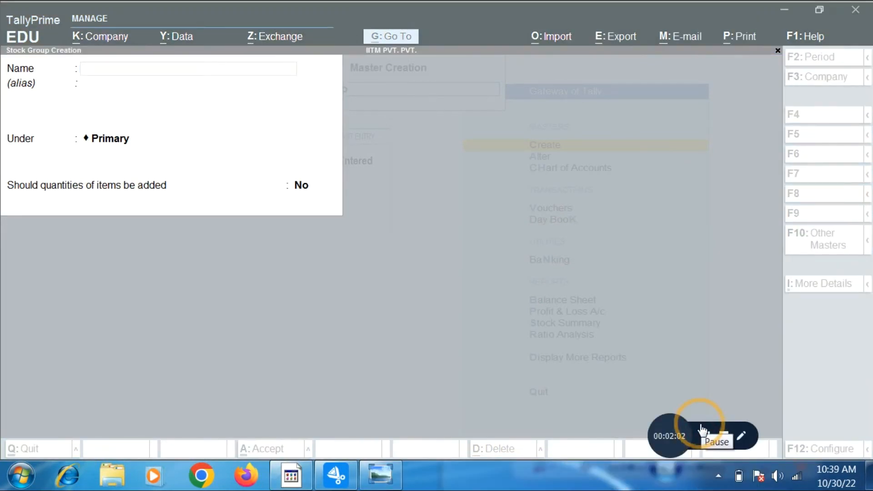
left_click(94, 94)
type("ACC")
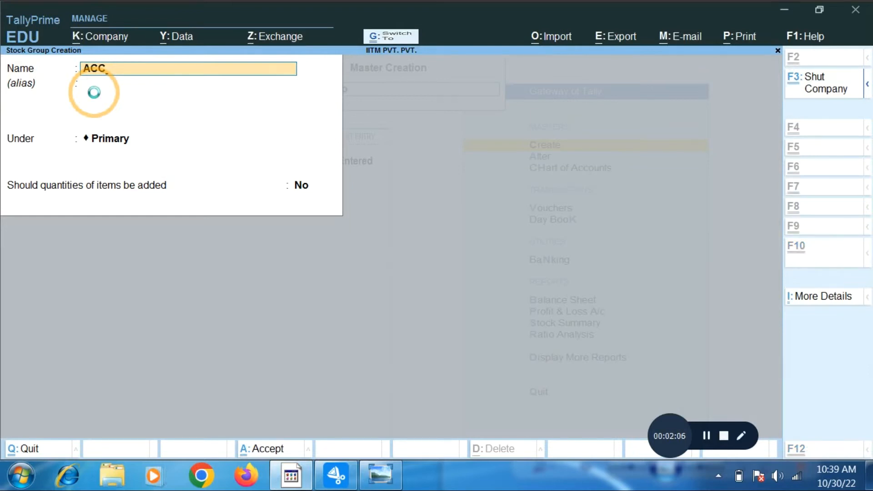
Check the brand names in the manufacturing question image and create the stock groups BHAWANI and TATA.
key("alt+Tab")
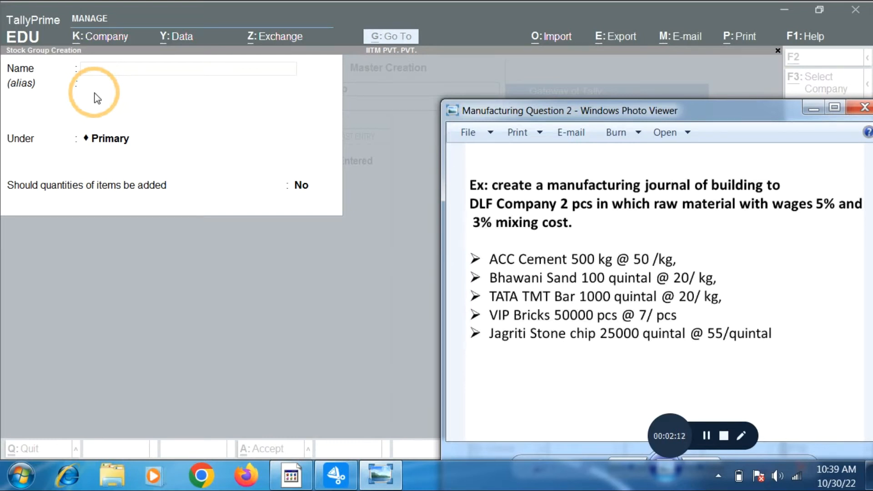
left_click(97, 98)
type("BHAWANI")
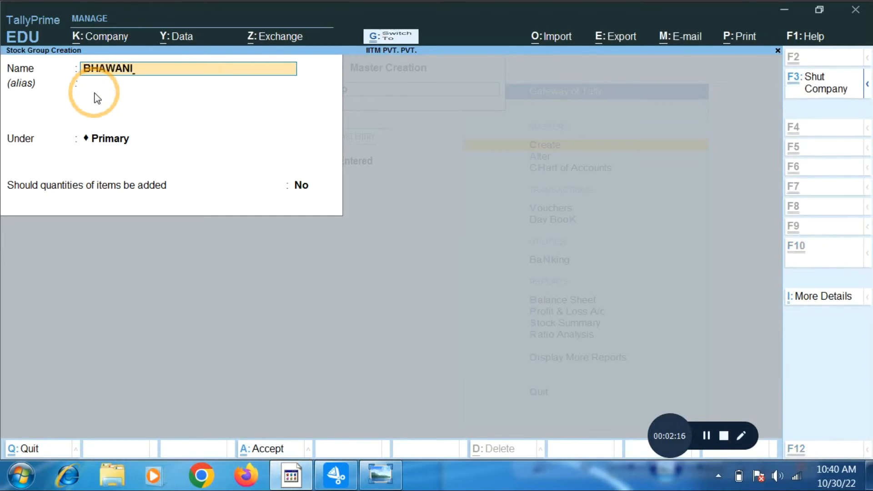
key("ctrl+BackSpace")
type("TAT")
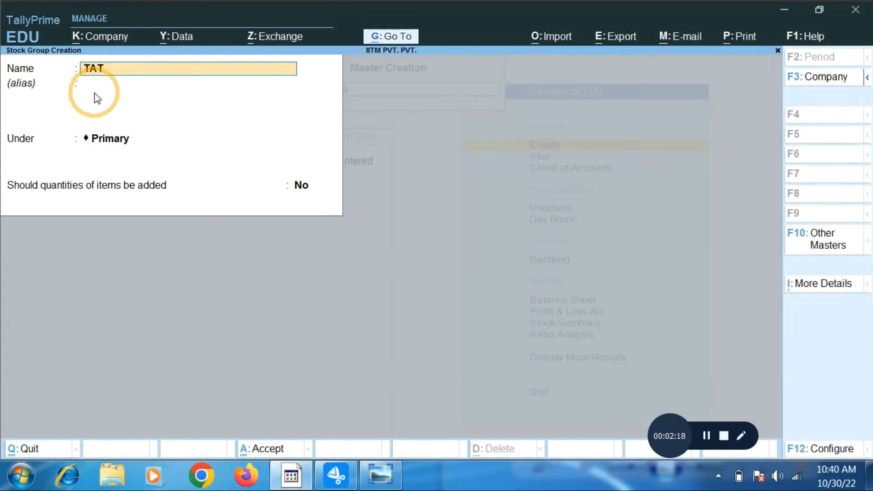
type("A")
key("ctrl+BackSpace")
Create the stock groups JAGRITI and DLF under Primary.
type("JAGRITI")
key("ctrl+BackSpace")
type("DLF")
key("ctrl+BackSpace")
Check the question image for the remaining brand, create the stock group VIP and leave stock group creation.
key("alt+Tab")
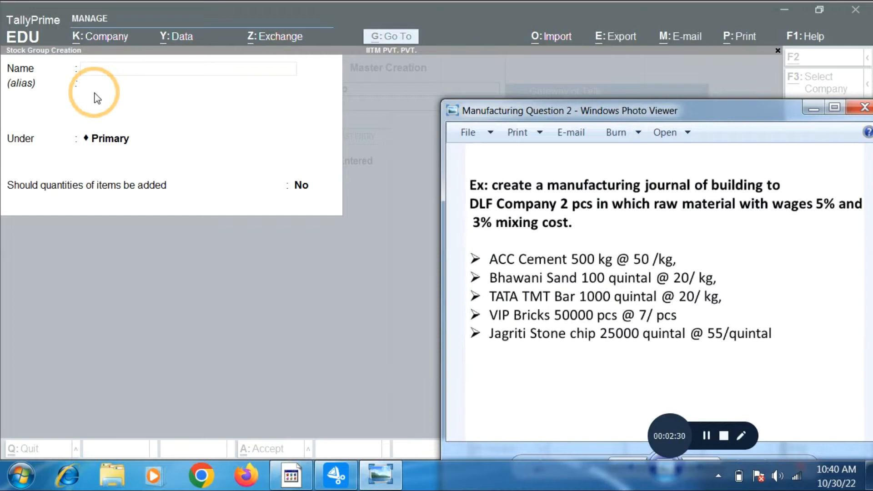
key("alt+Tab")
type("VIP")
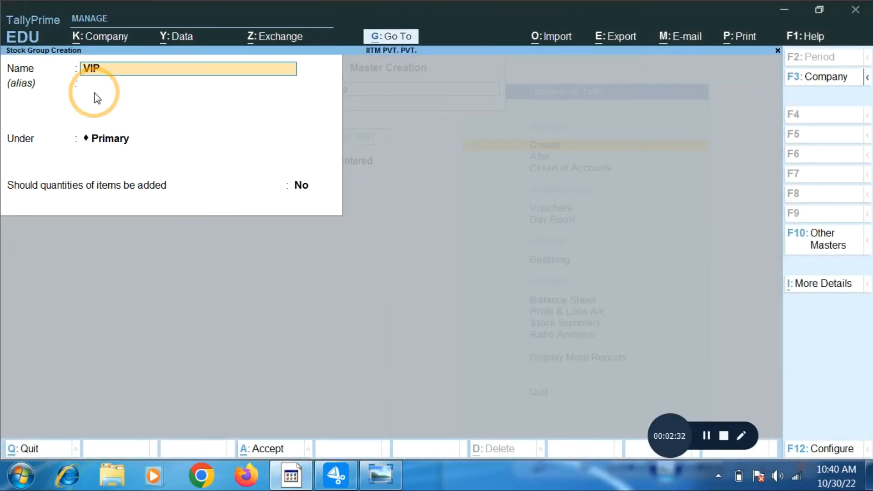
key("ctrl+a")
key("Escape")
Create a simple unit of measure with the symbol PCS.
key("Down")
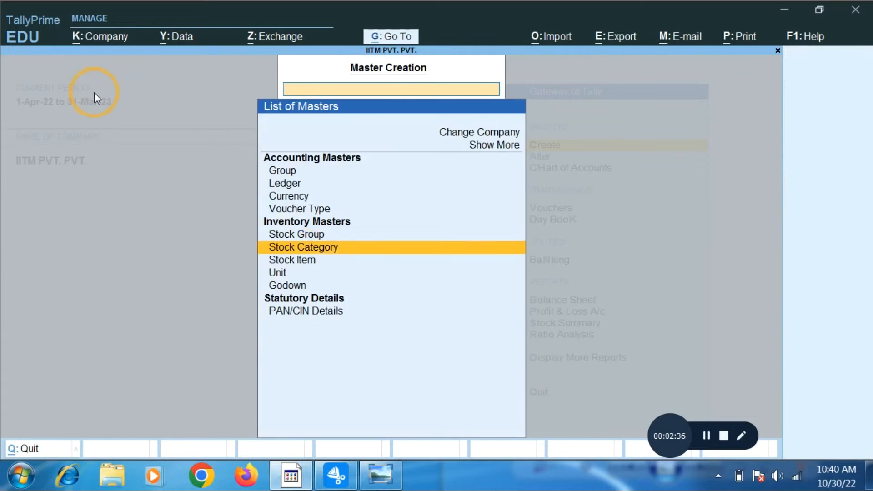
key("Down")
key("Down")
key("Return")
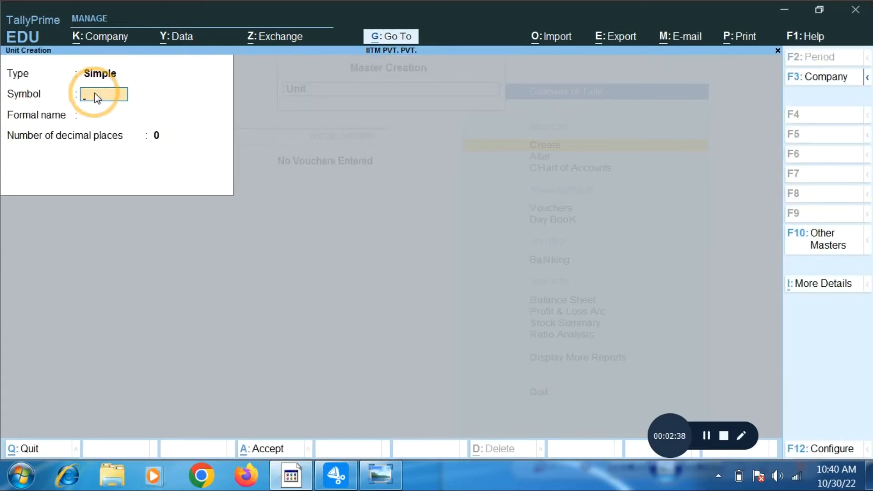
type("PCS")
key("BackSpace")
key("BackSpace")
key("BackSpace")
Create two more simple units with the symbols KG and QUINTOL.
type("KG")
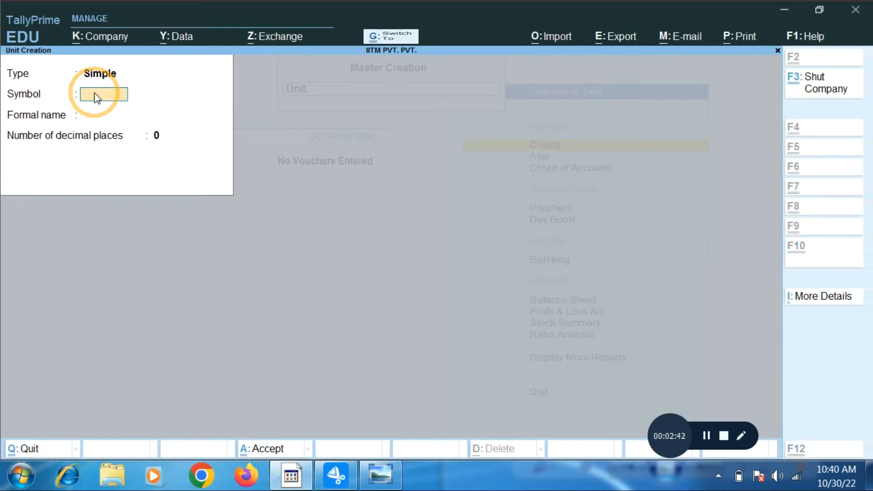
key("BackSpace")
key("BackSpace")
type("QUINTOL")
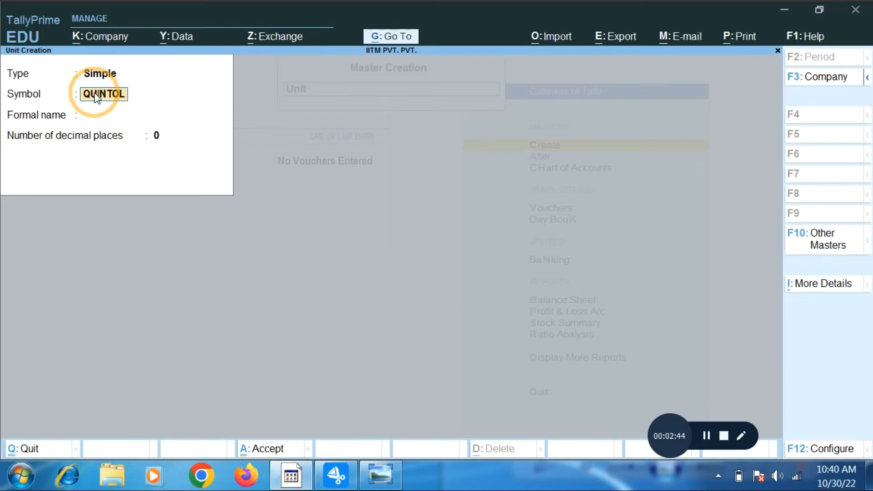
key("ctrl+BackSpace")
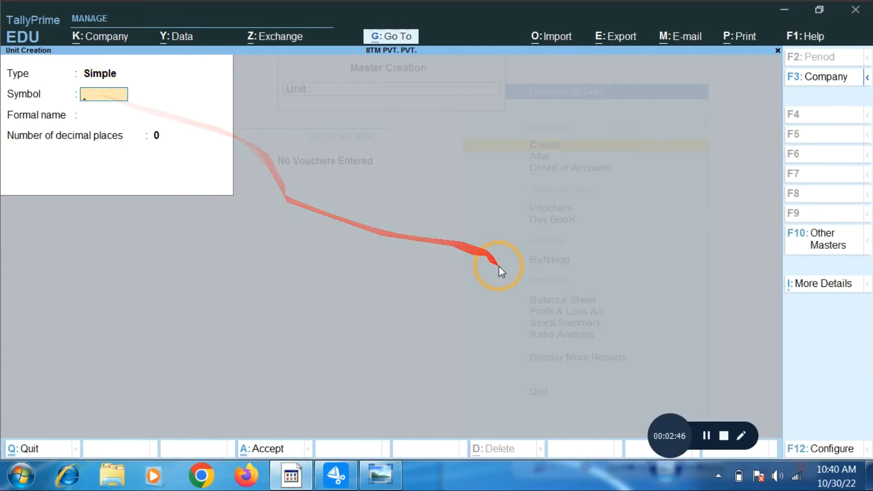
Review the quantity and rate units of the raw materials in the manufacturing question image.
key("alt+Tab")
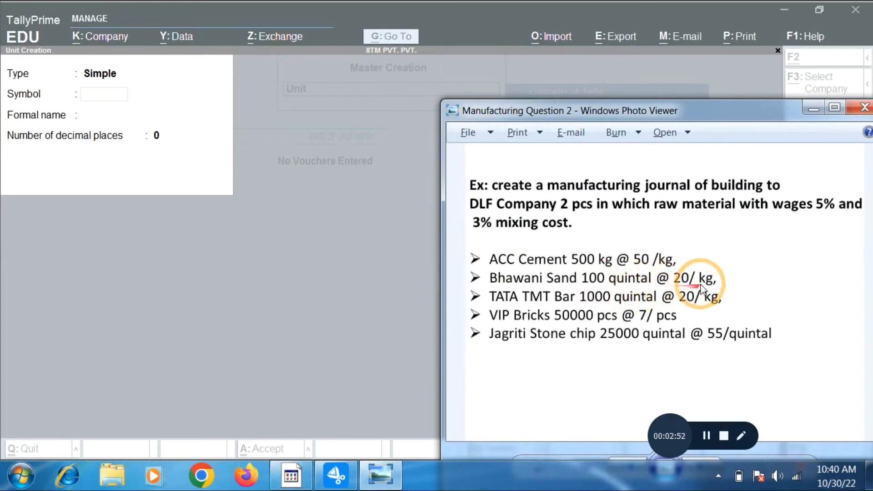
left_click(150, 183)
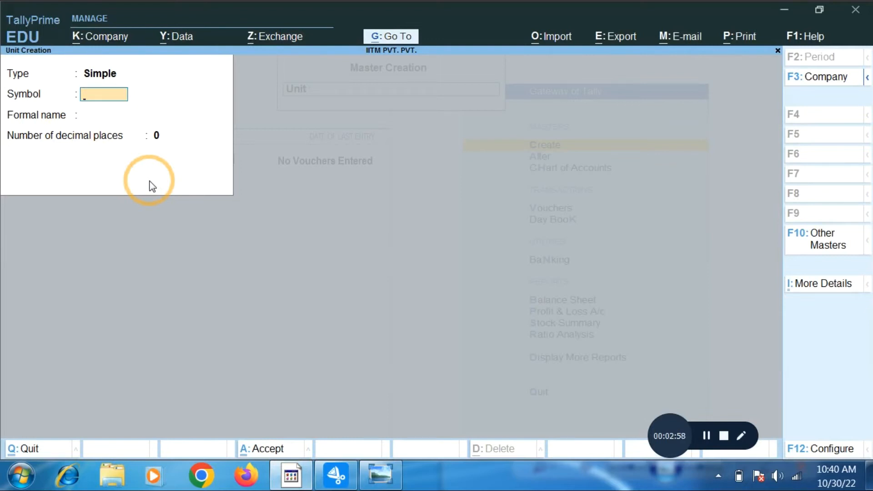
Create a compound unit of QUINTOL equal to 100 KG and leave unit creation.
key("BackSpace")
key("Up")
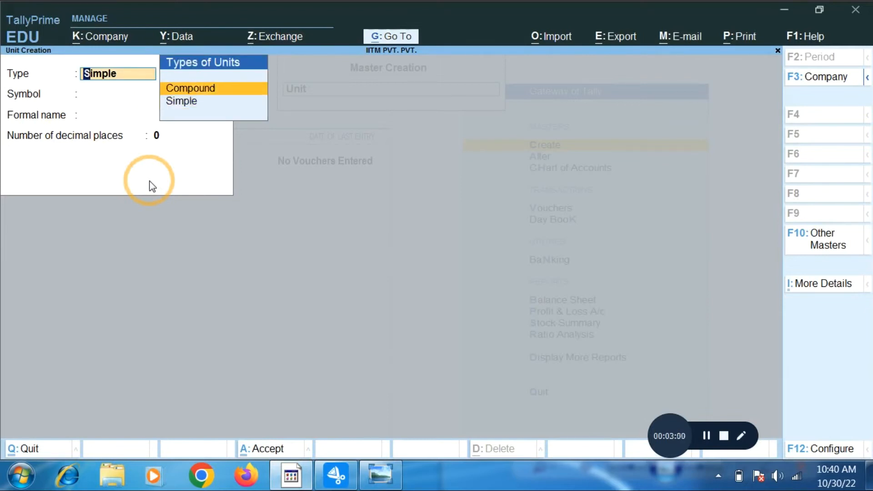
key("Return")
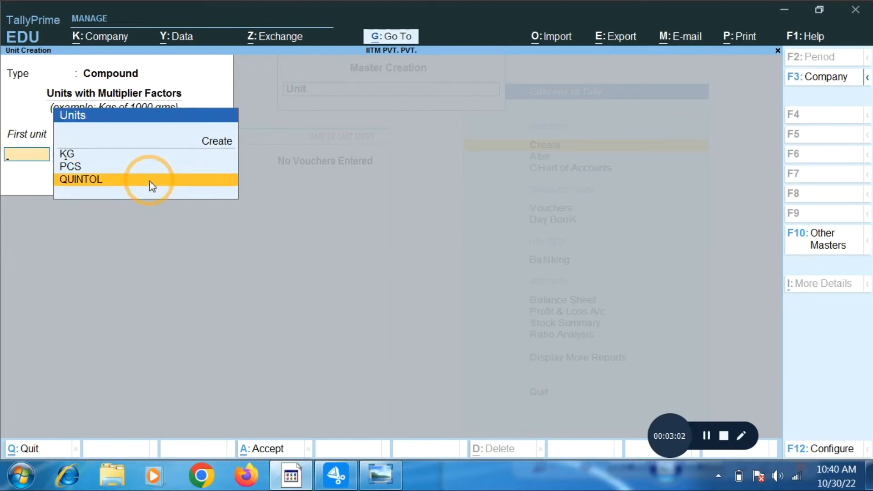
left_click(150, 185)
type("100")
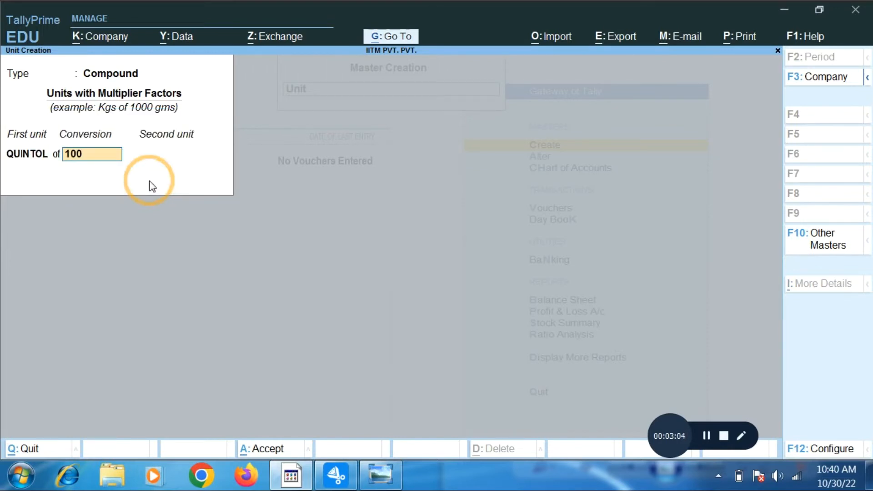
key("Return")
key("Return")
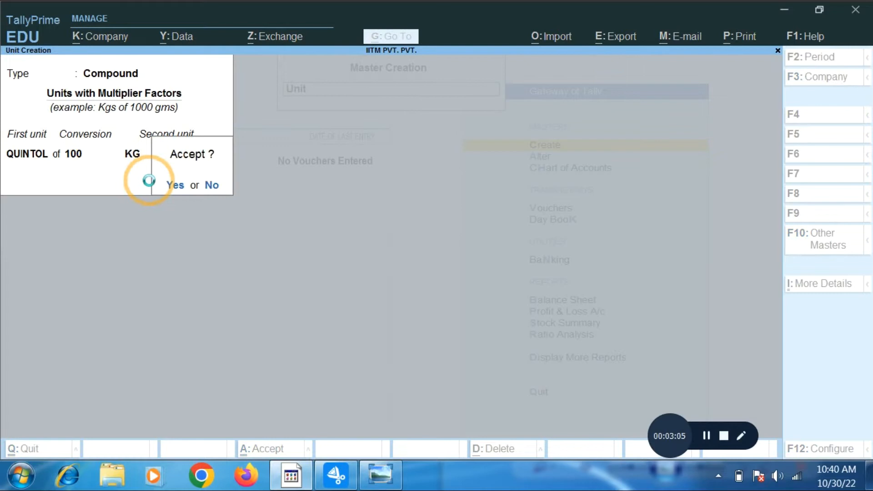
key("Return")
key("Escape")
Begin a new stock item named ACC CEMENT under the ACC group, with category Not Applicable.
key("Up")
key("Up")
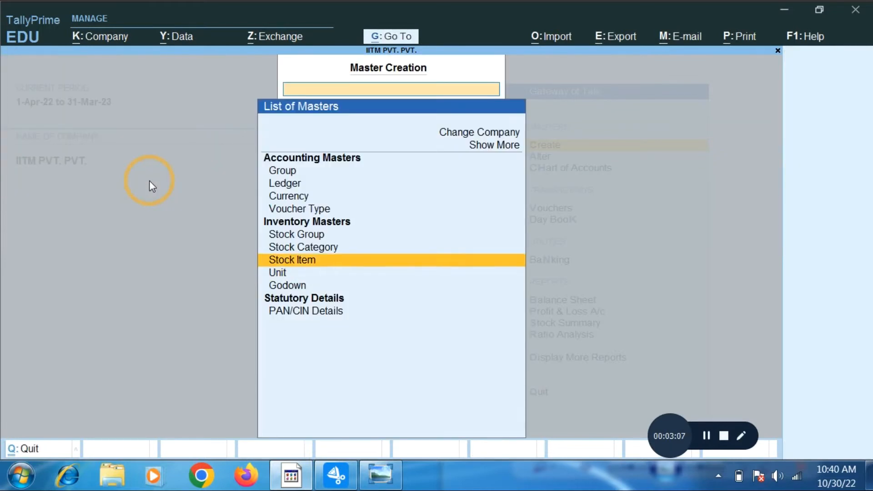
key("Down")
key("Return")
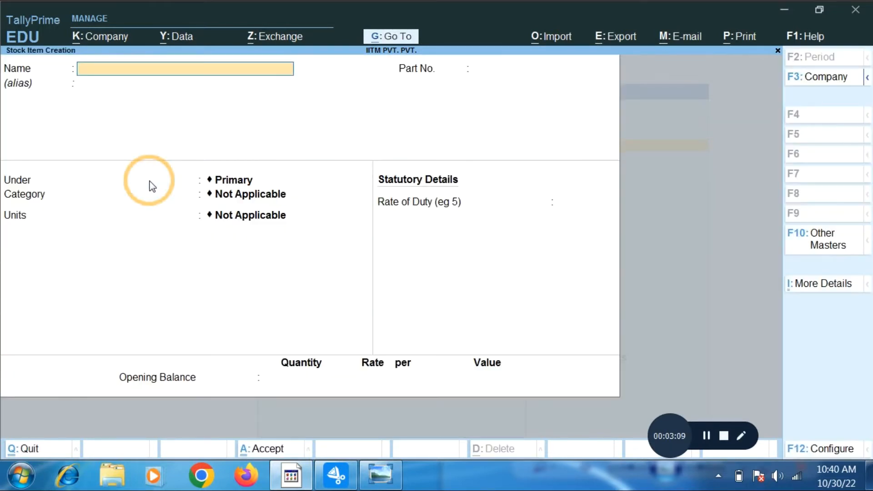
type("ACC CEMENT")
key("Return")
key("Return")
key("Return")
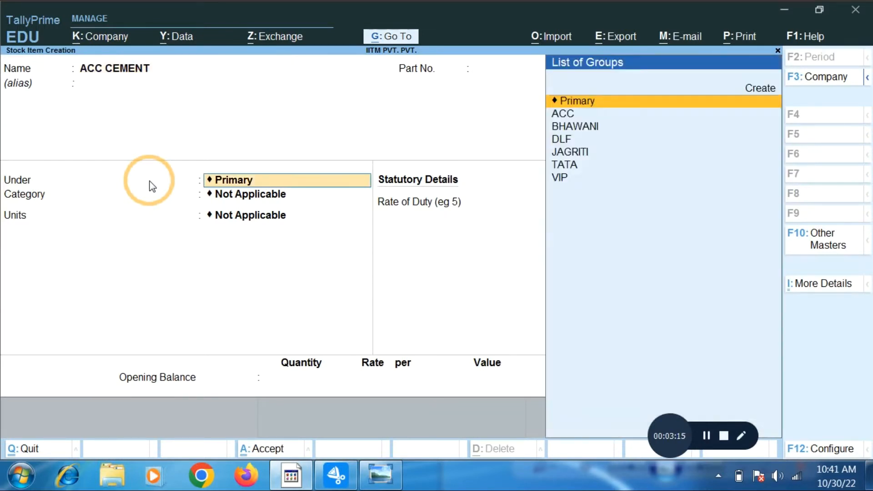
key("Down")
key("Return")
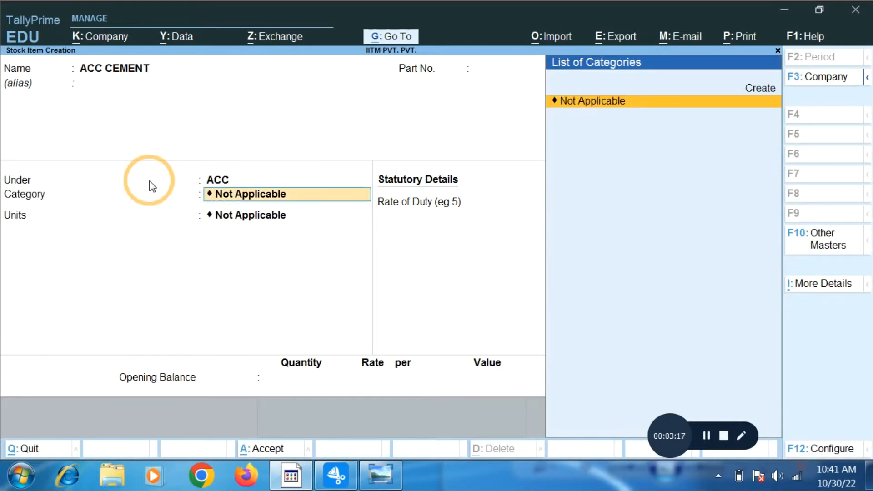
key("Return")
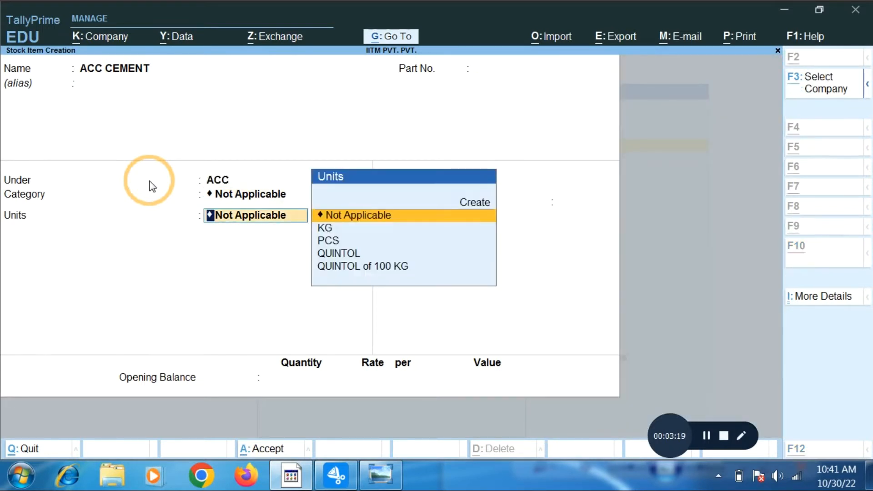
Check the cement's unit in the question image, set the item's unit to KG and keep Set components (BOM) at No.
key("alt+Tab")
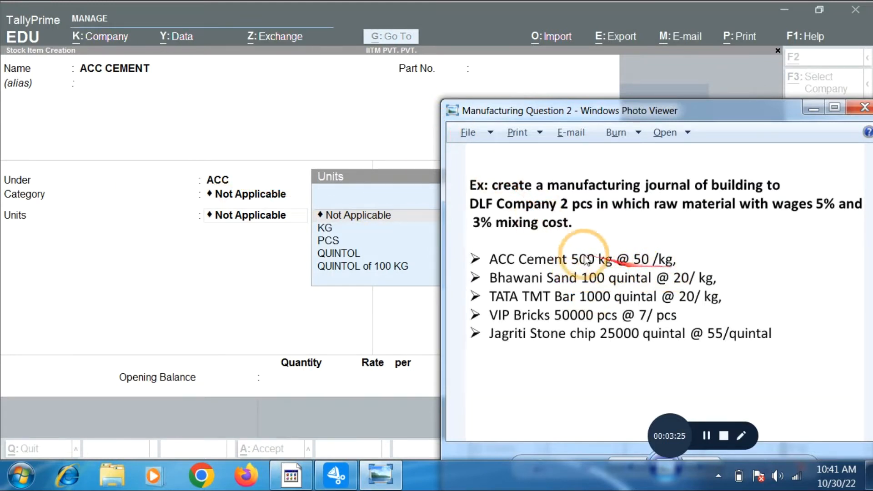
left_click(333, 231)
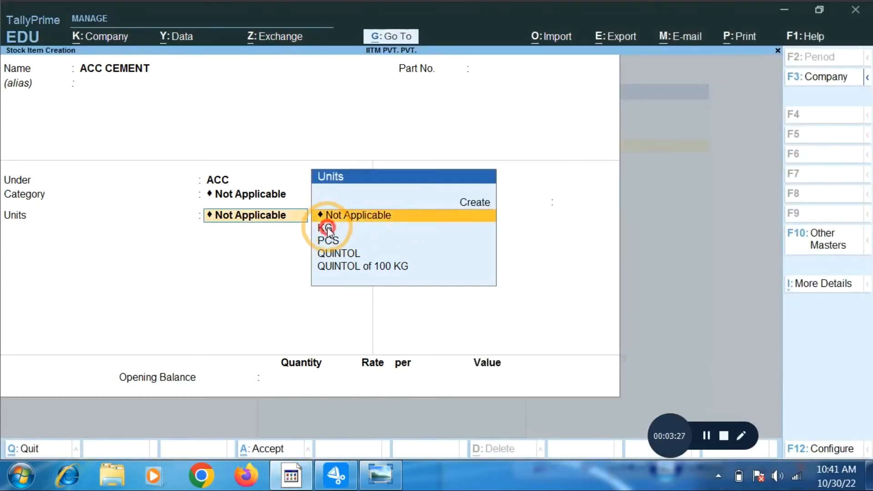
left_click(328, 229)
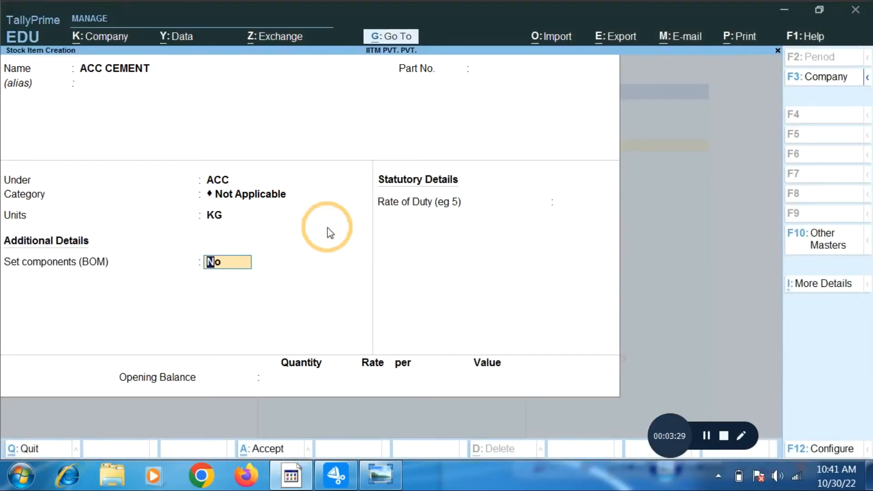
key("Return")
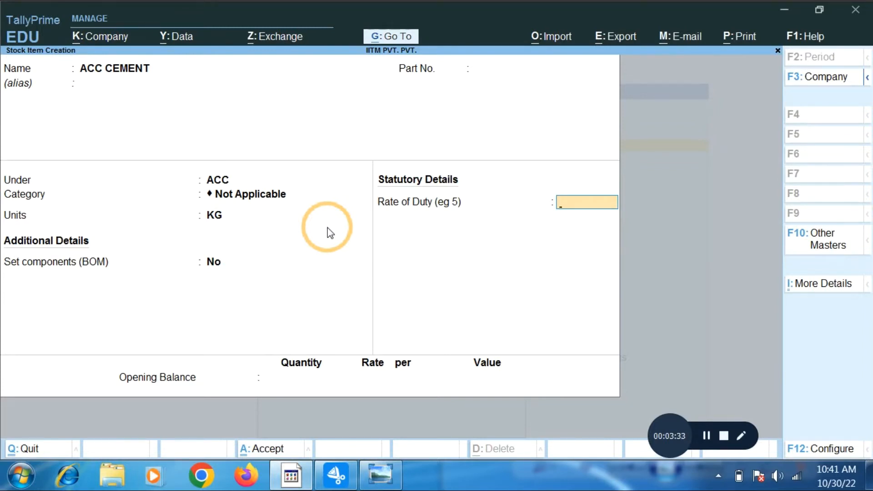
Examine the Set Components List (Bill of Materials) option in the stock item configuration and accept the configuration.
key("F12")
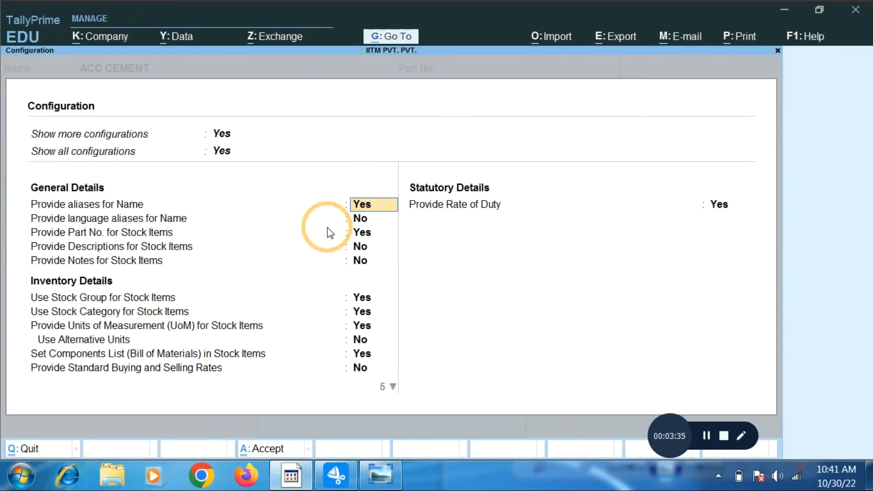
key("Return")
key("Return")
key("Return")
key("Return")
key("Return")
key("Return")
key("Return")
key("Return")
key("Return")
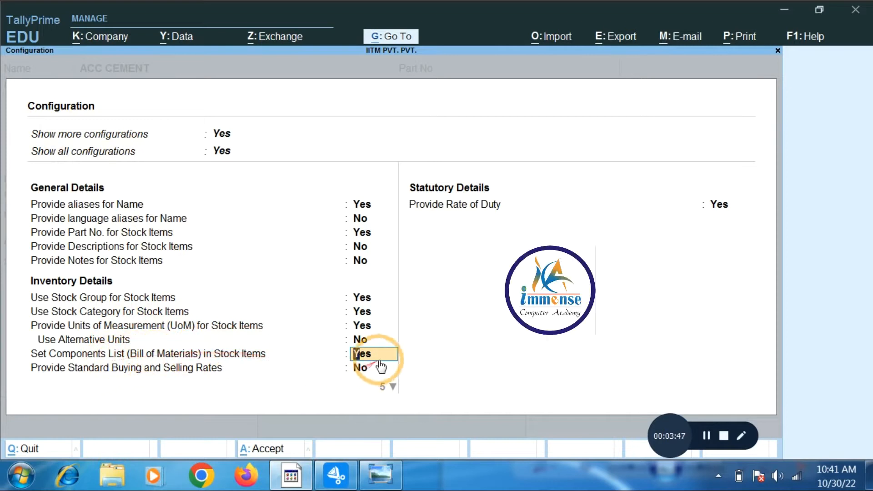
key("ctrl+a")
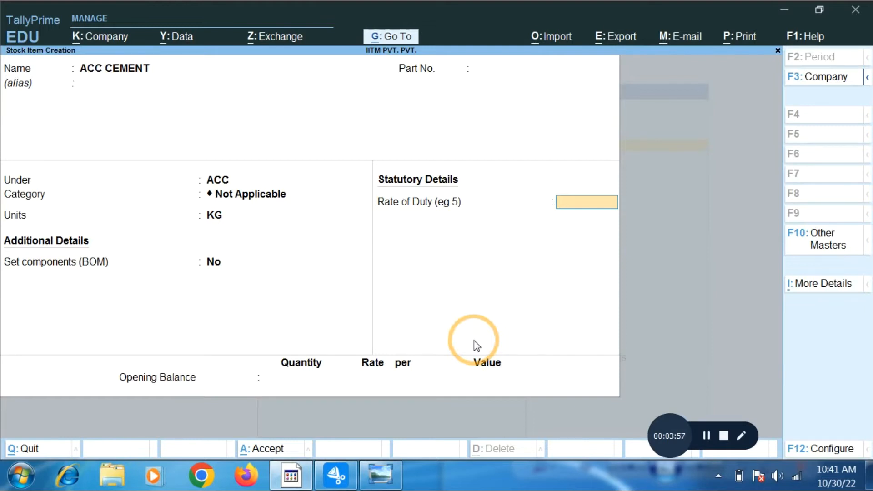
Save the ACC CEMENT stock item without a rate of duty or opening balance.
key("Return")
key("Return")
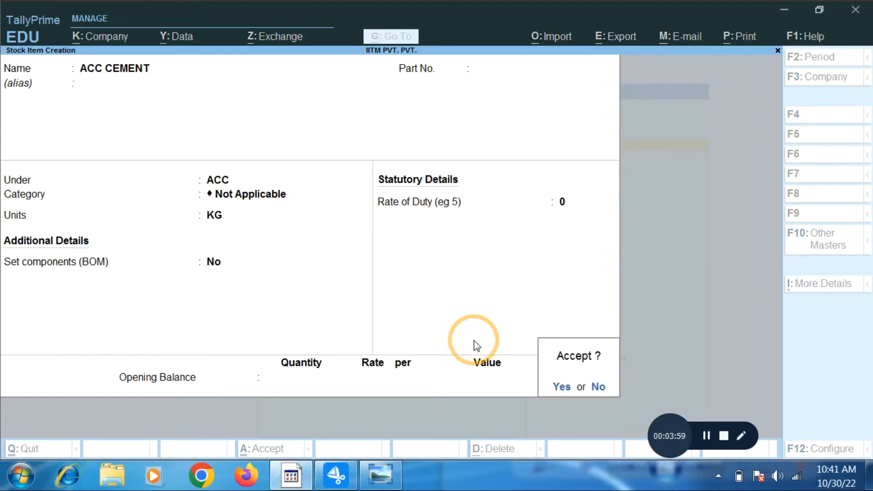
key("Return")
Check the question image for the sand entry and begin the stock item BHAWANI SAND under the BHAWANI group, with category Not Applicable.
key("alt+Tab")
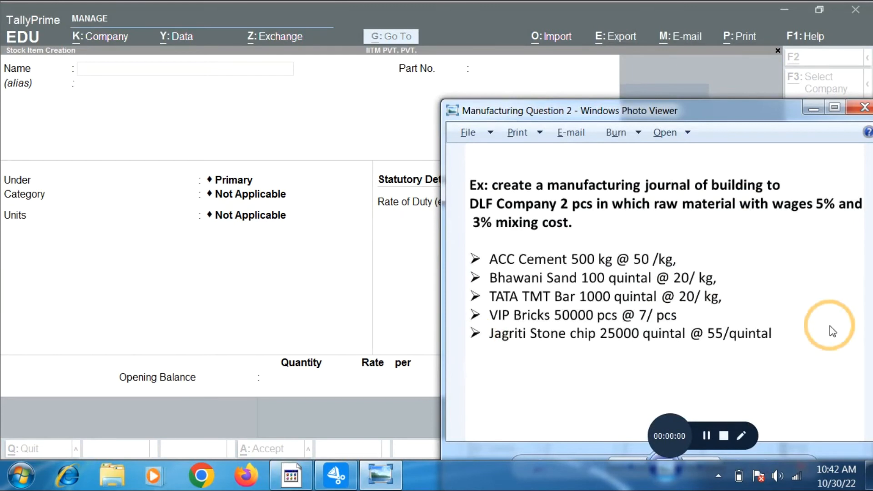
left_click(831, 330)
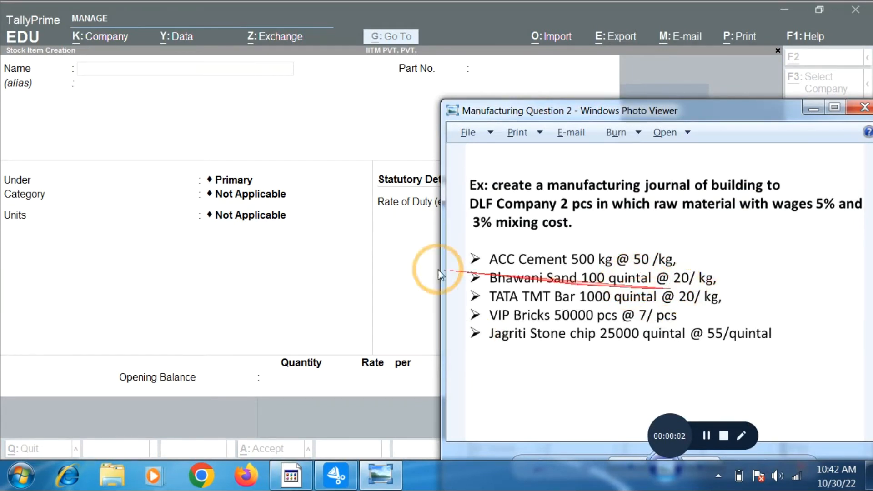
left_click(139, 117)
type("B")
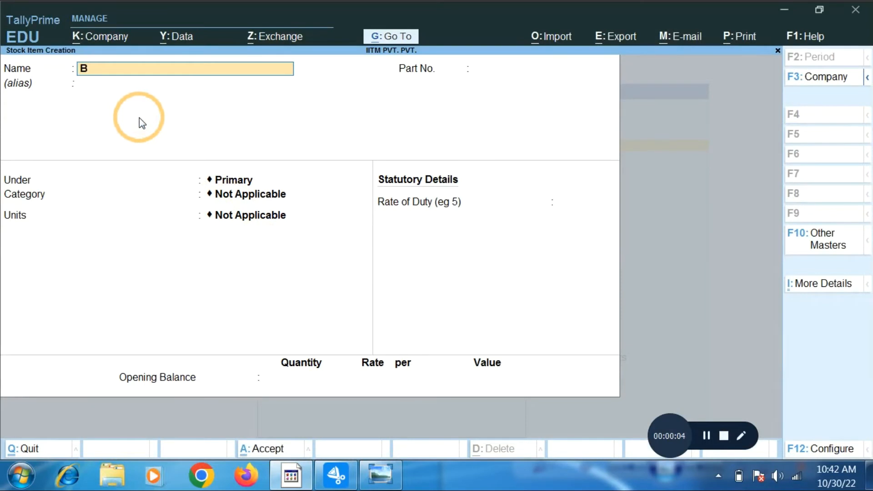
type("HAWANI SAND")
key("Return")
key("Return")
key("Return")
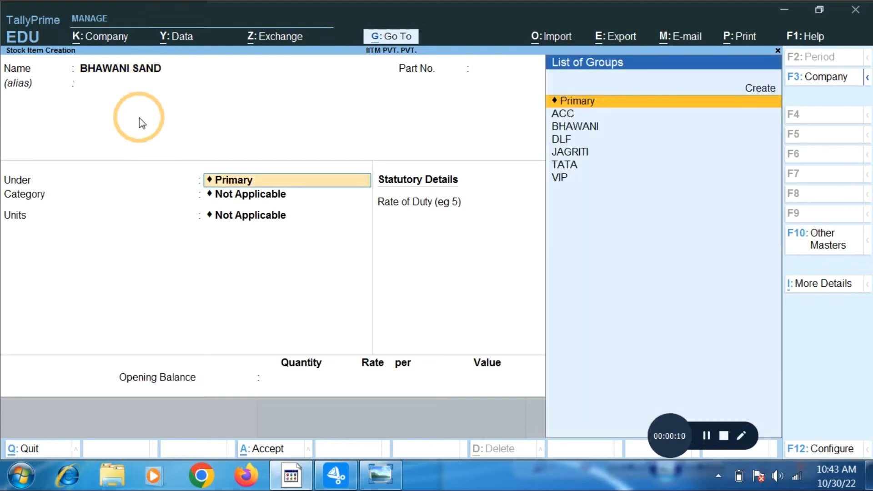
key("Down")
key("Down")
key("Return")
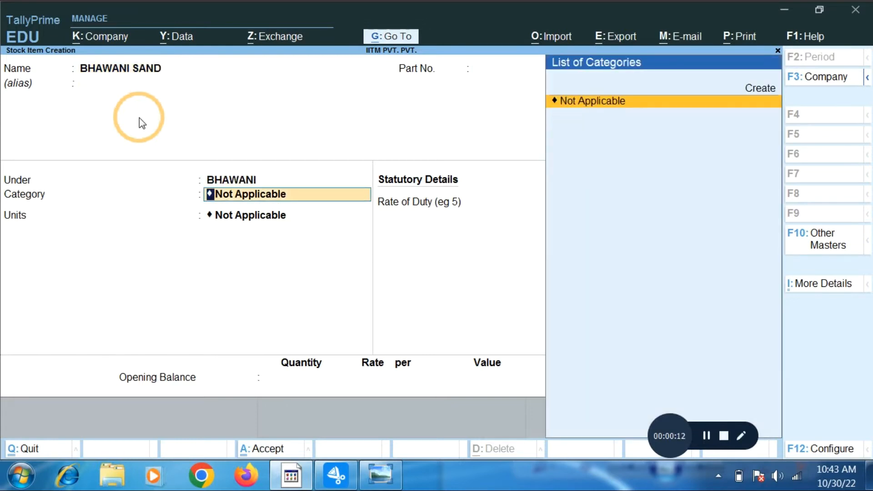
key("Return")
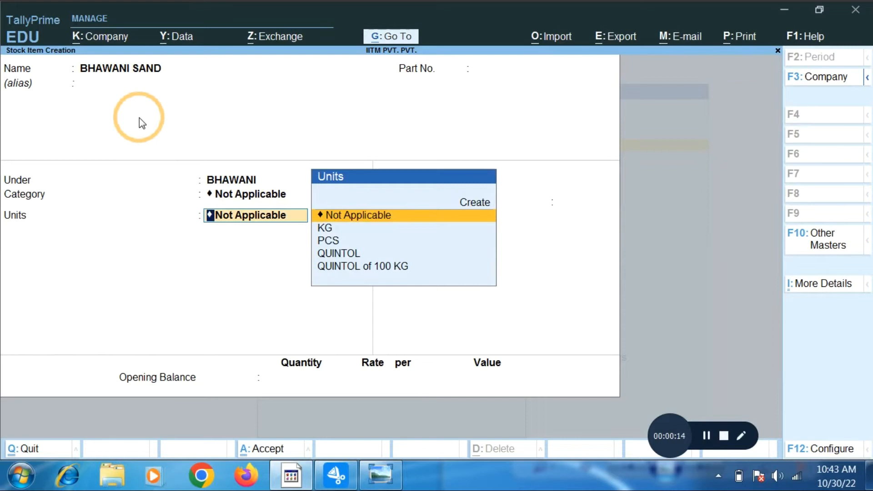
Check the sand's units in the question image, set the unit to QUINTOL of 100 KG and save BHAWANI SAND without an opening balance.
left_click(380, 478)
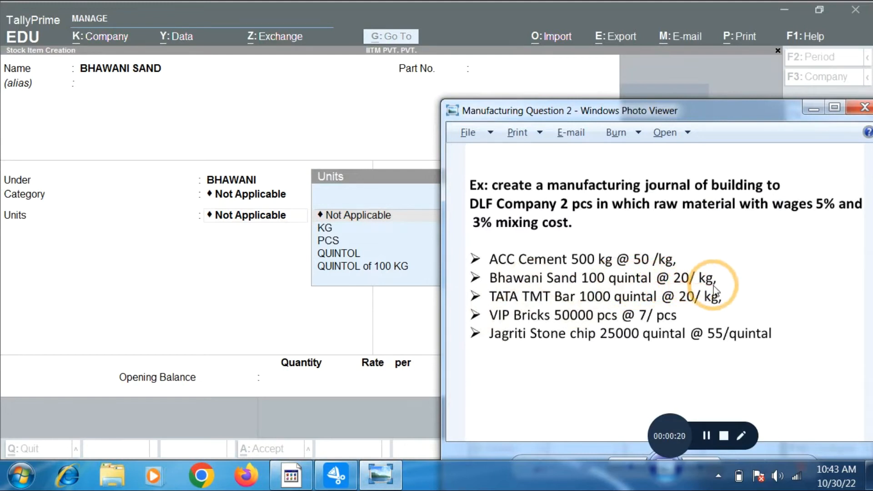
left_click(249, 286)
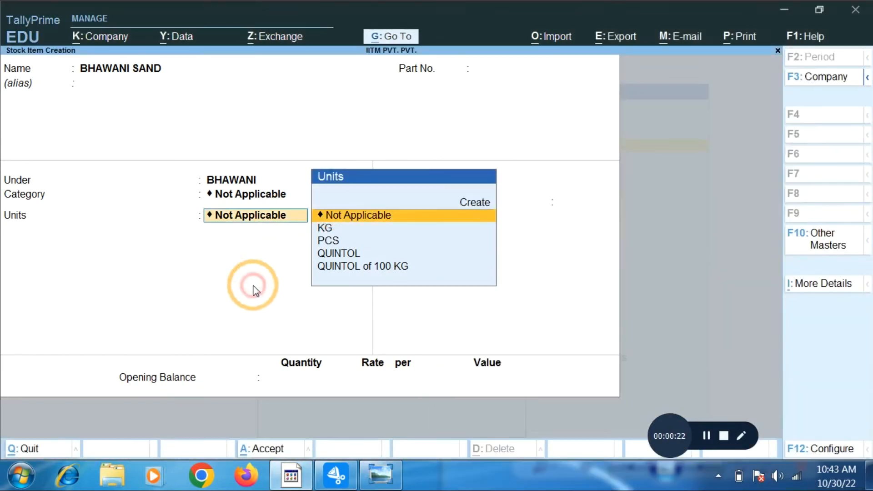
key("Down")
key("Down")
key("Down")
key("Down")
key("Return")
key("Return")
key("Return")
key("Return")
key("Return")
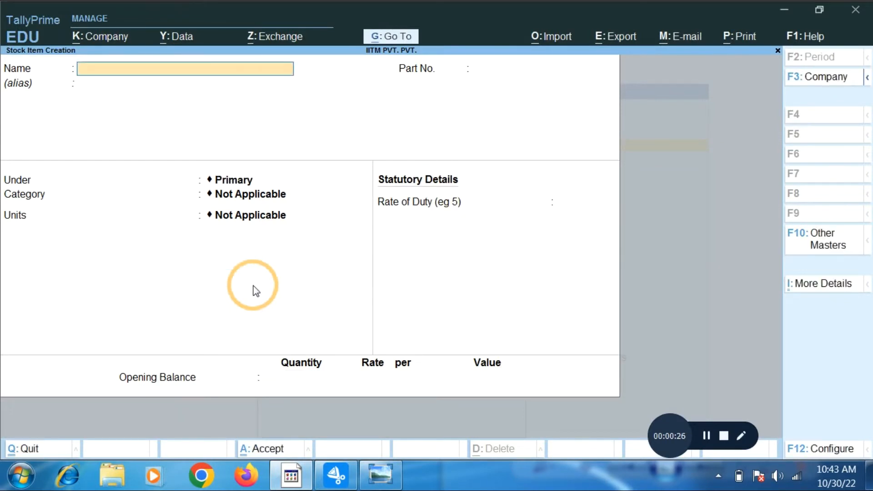
Check the question image for the next material and begin the stock item TATA TMT BAR under the TATA group.
key("alt+Tab")
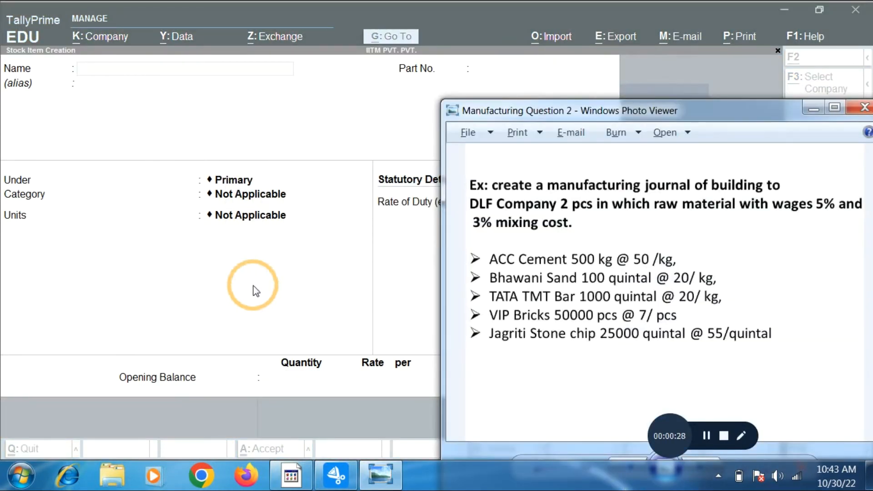
key("alt+Tab")
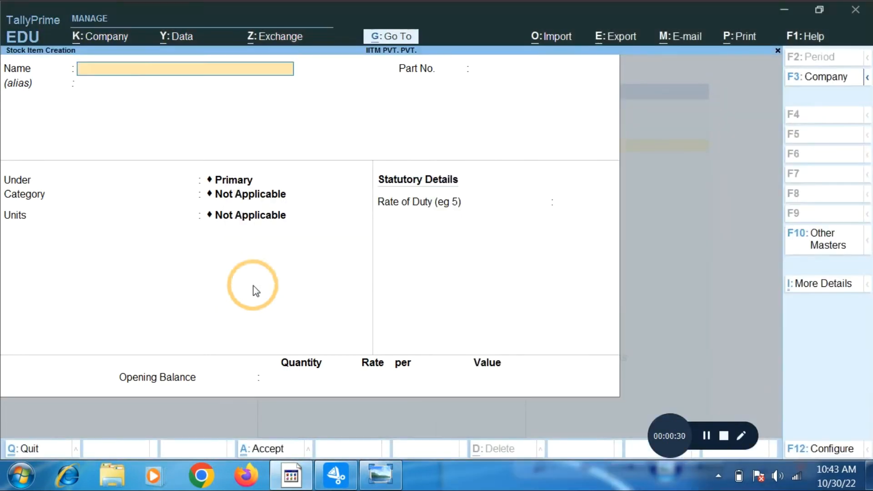
type("TATA TMT BAR")
key("Return")
key("Return")
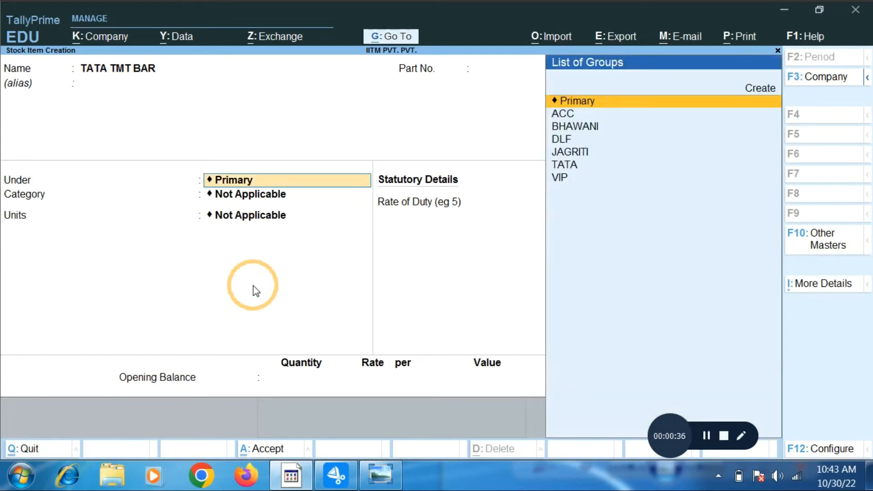
key("Down")
key("Down")
key("Down")
key("Down")
key("Down")
key("Return")
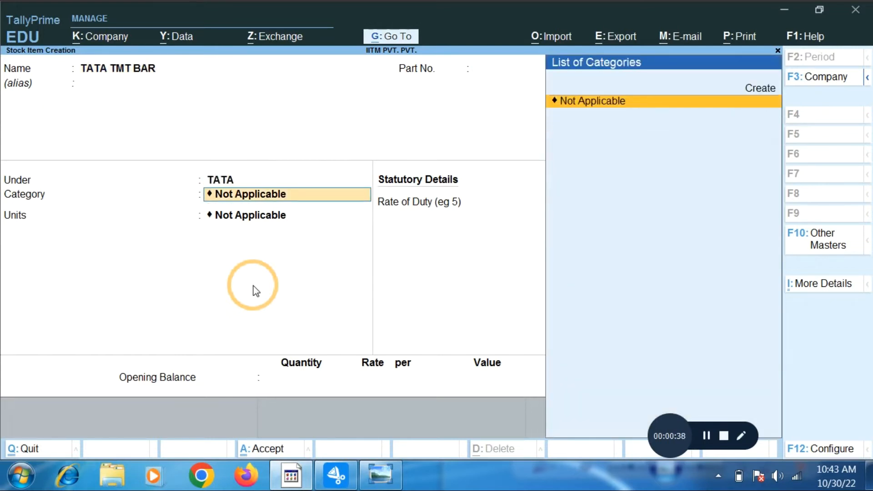
Set TATA TMT BAR's unit to QUINTOL of 100 KG and save the item without components or an opening balance.
key("Return")
key("Down")
key("Down")
key("Down")
key("Down")
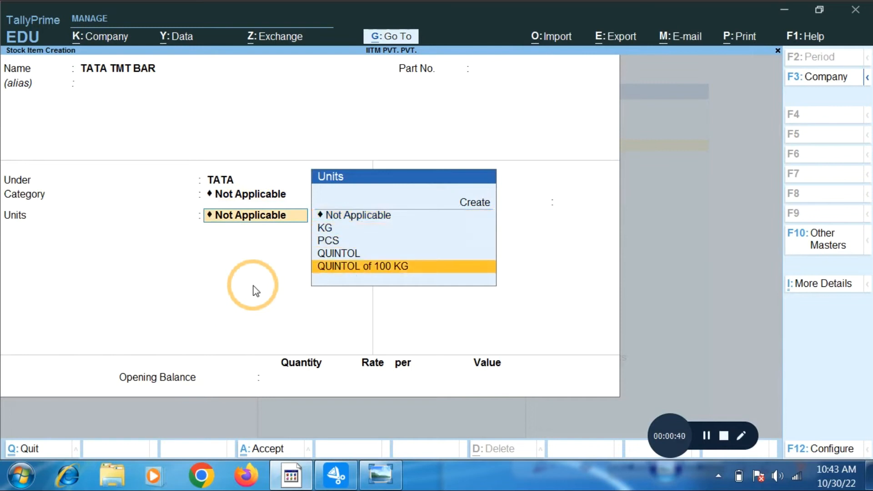
key("Return")
key("Return")
key("Return")
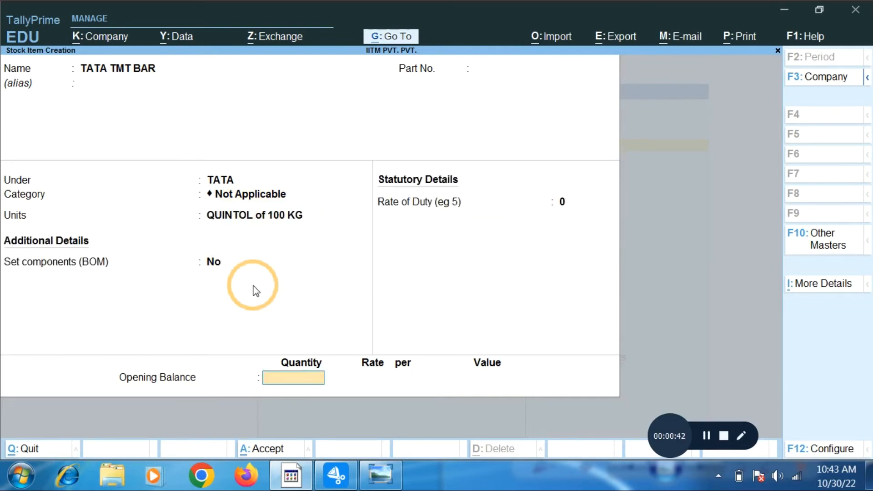
key("Return")
key("Return")
Check the question image for the bricks entry and begin the stock item VIP BRICKS under the VIP group.
key("alt+Tab")
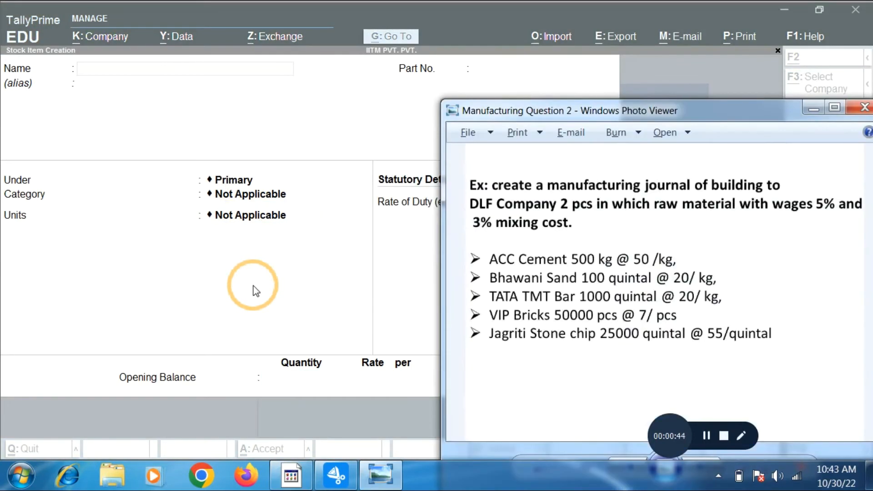
key("alt+Tab")
type("VIP BRICKS")
key("Return")
key("Return")
key("Return")
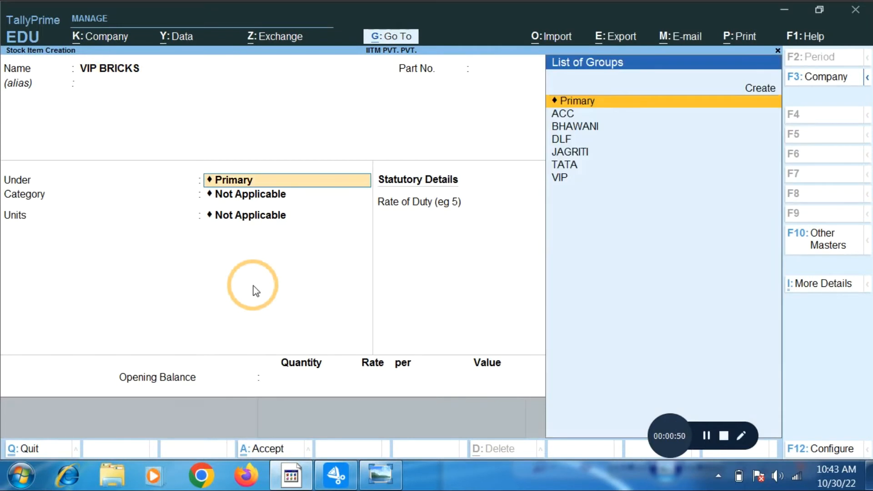
key("Down")
key("Down")
key("Down")
key("Down")
key("Down")
key("Down")
key("Return")
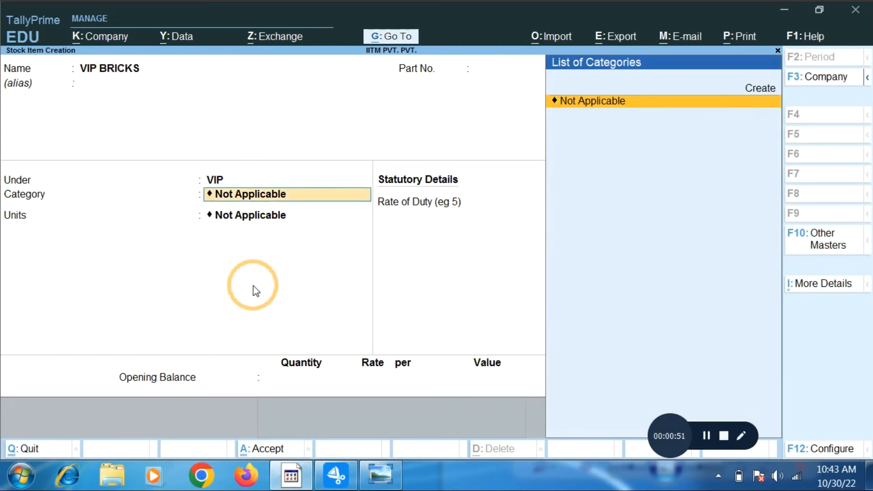
Set VIP BRICKS's unit to PCS and save the item without components or an opening balance.
key("Return")
key("Down")
key("Down")
key("Return")
key("Return")
key("Return")
key("Return")
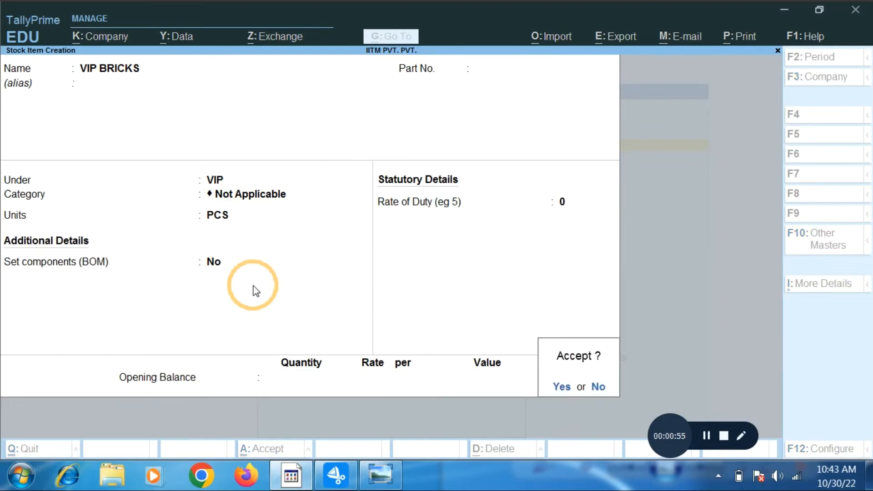
key("Return")
Check the question image for the last material and begin the stock item JAGRITI STONE CHIP under the JAGRITI group.
key("alt+Tab")
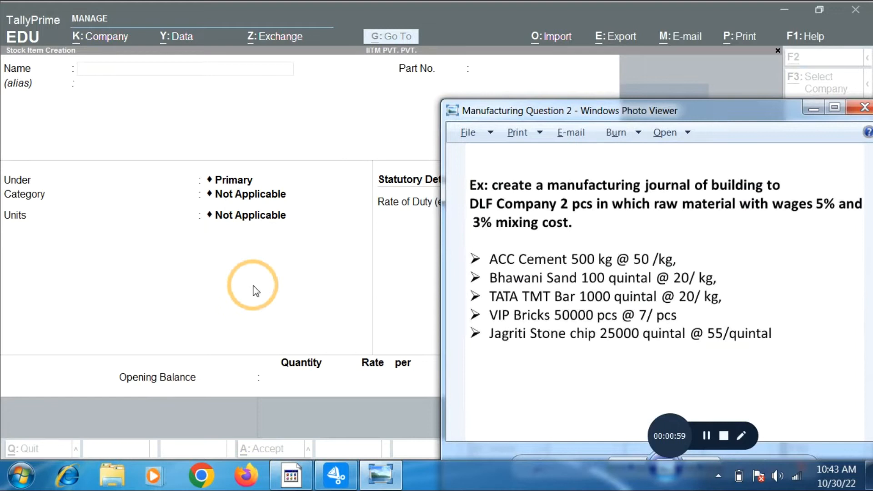
key("alt+Tab")
type("JAGRT")
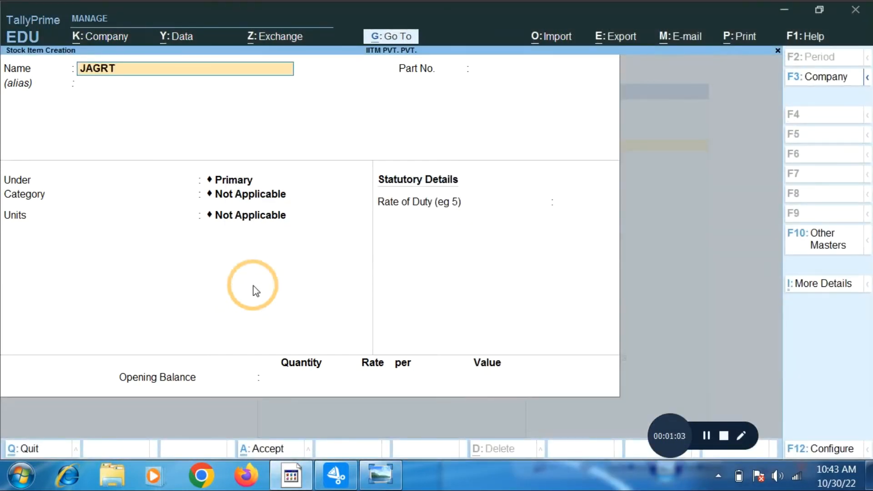
key("BackSpace")
type("ITI STONE CHIP")
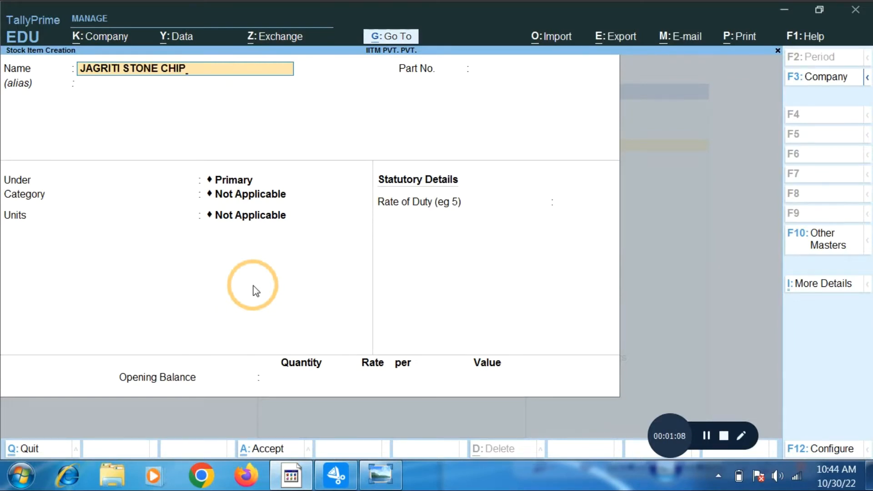
key("Return")
key("Return")
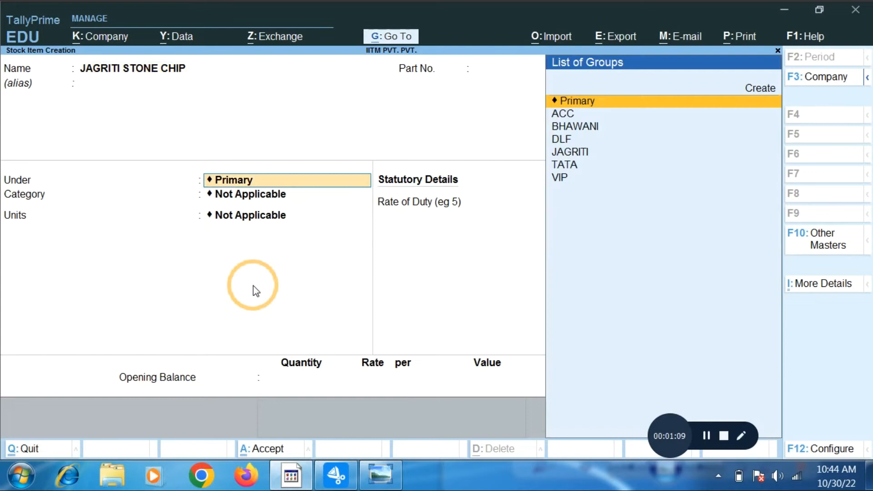
key("Down")
key("Down")
key("Down")
key("Down")
key("Return")
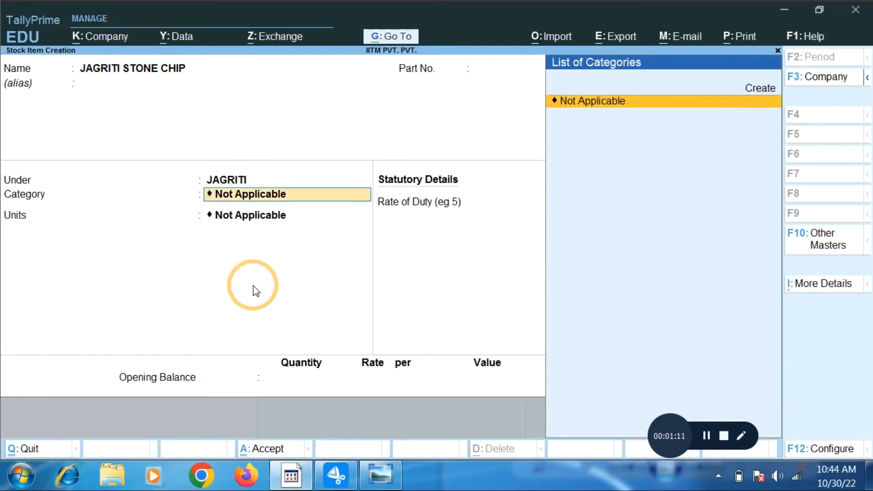
Set JAGRITI STONE CHIP's unit to QUINTOL and save the item without components or an opening balance.
key("Return")
key("Down")
key("Down")
key("Down")
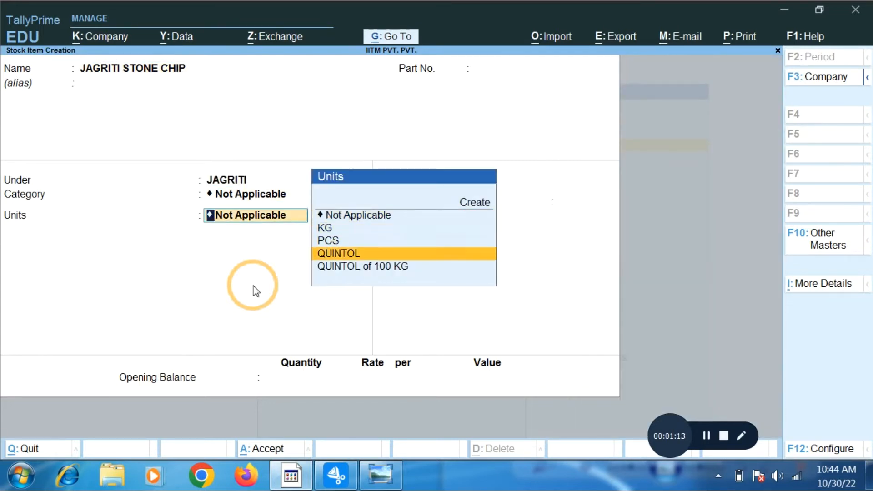
key("Return")
key("Return")
key("Return")
key("Return")
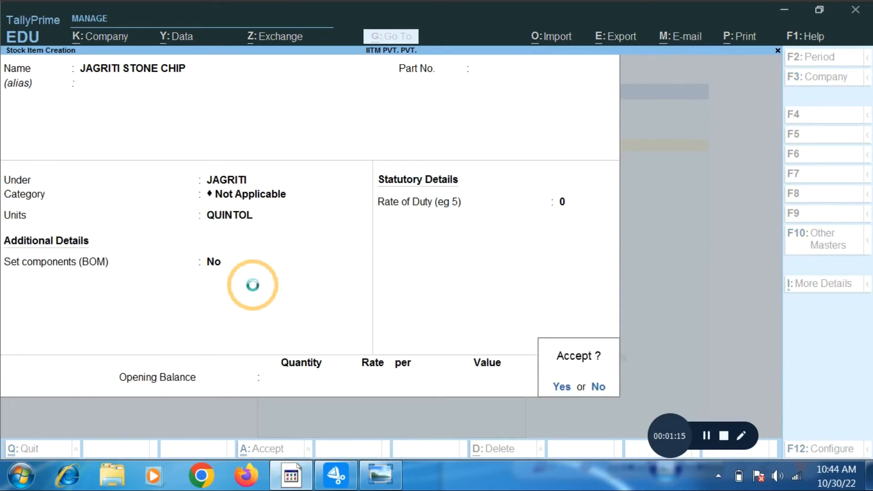
Begin the finished-goods stock item BUILDING under the DLF group.
type("BUILDING")
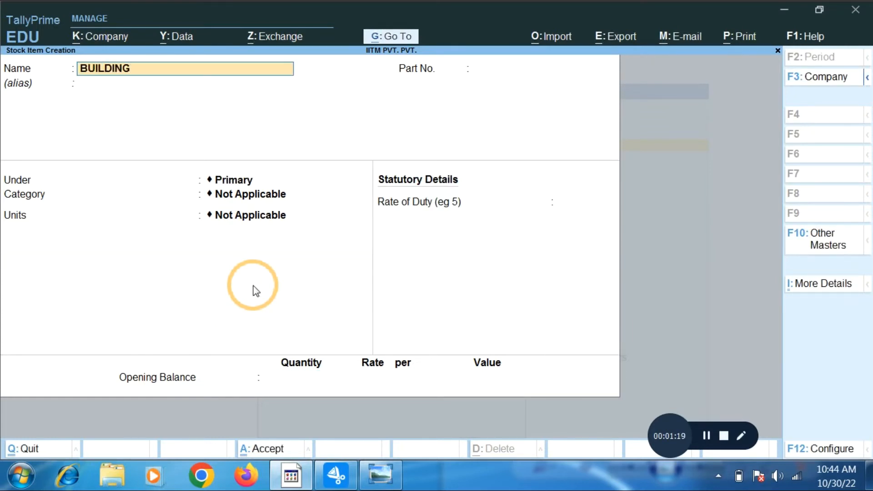
key("Return")
key("Return")
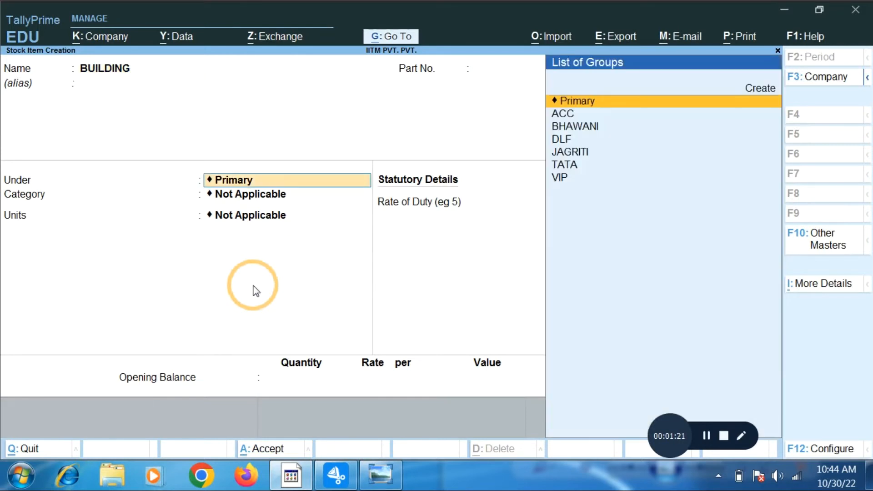
key("Down")
key("Down")
key("Down")
key("Return")
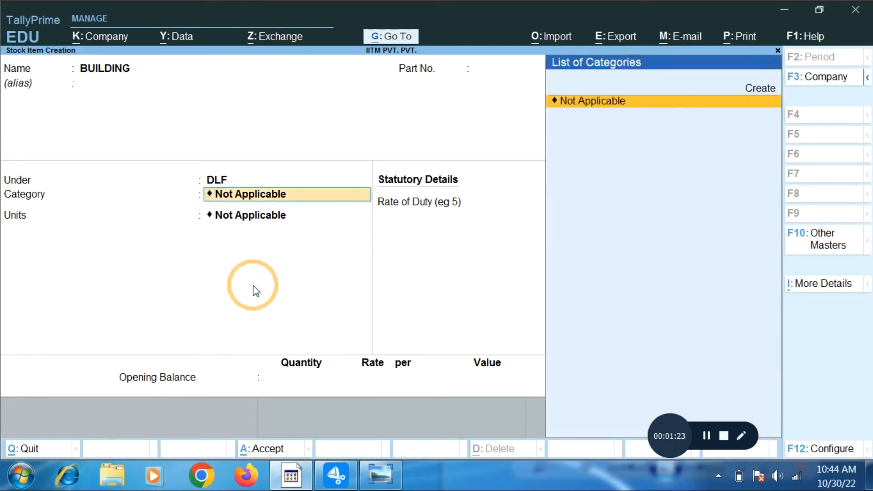
Set BUILDING's unit to PCS and enable Set components (BOM) for the item.
key("Return")
key("Down")
key("Down")
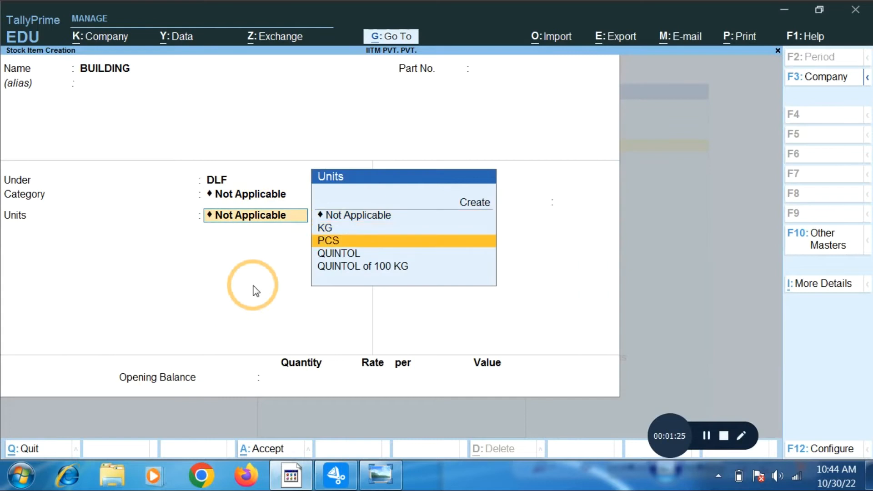
key("Return")
type("Y")
key("Return")
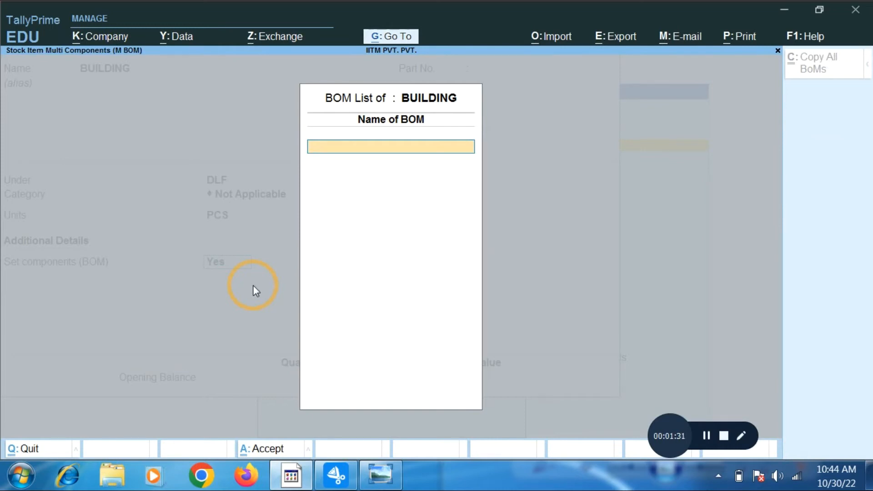
Name the bill of materials after the engineer and set its unit of manufacture to 1 PCS.
type("ER. PRABHAT")
key("Return")
type("1")
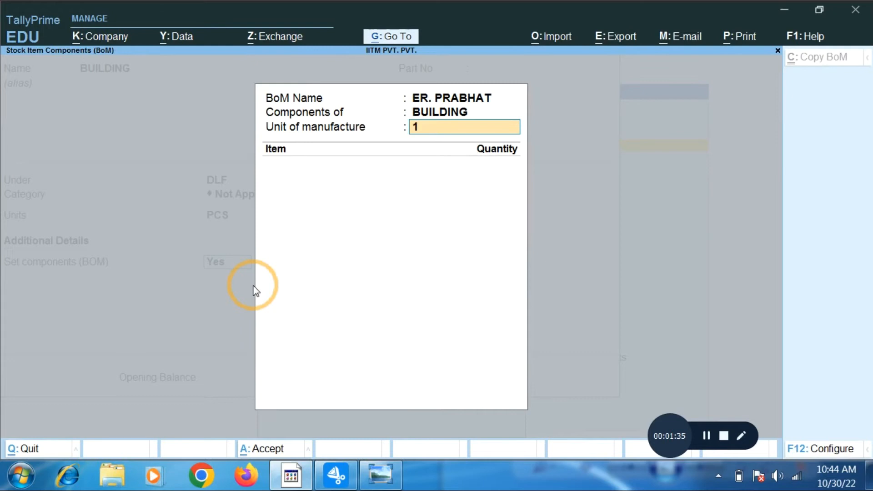
key("Return")
Check the cement quantity in the question image and add ACC CEMENT with 250 KG to the bill of materials.
key("alt+Tab")
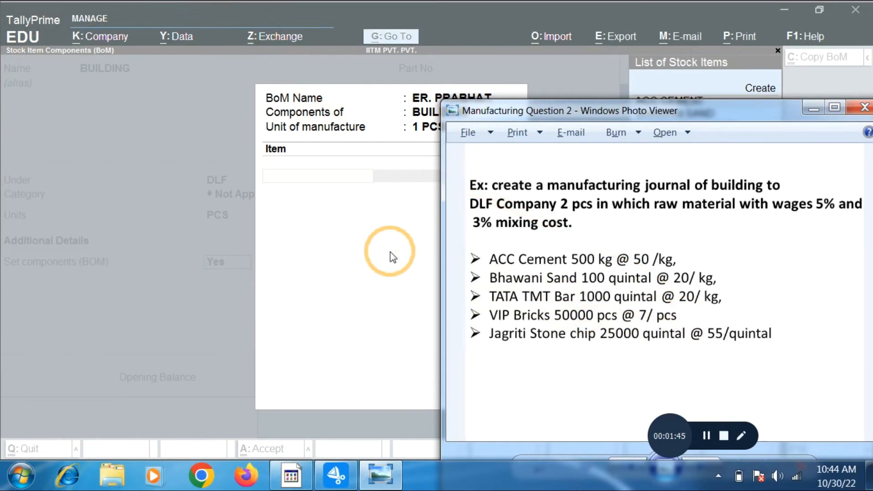
key("alt+Tab")
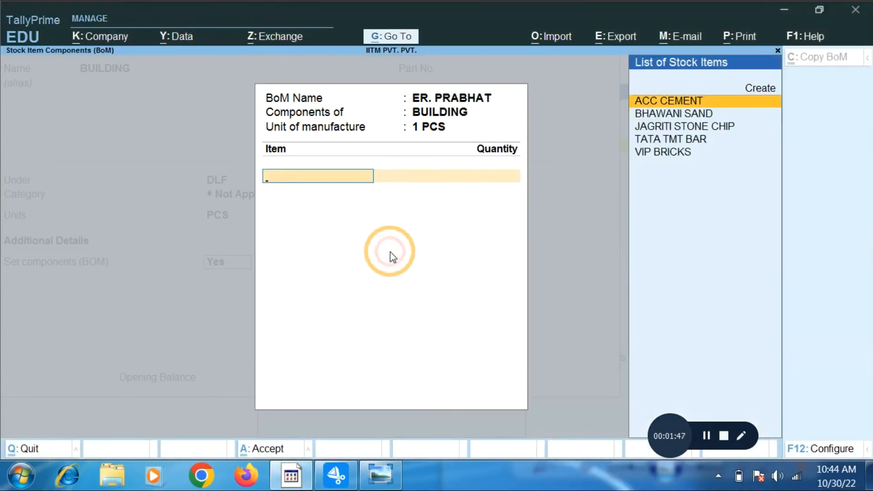
type("CE")
key("Return")
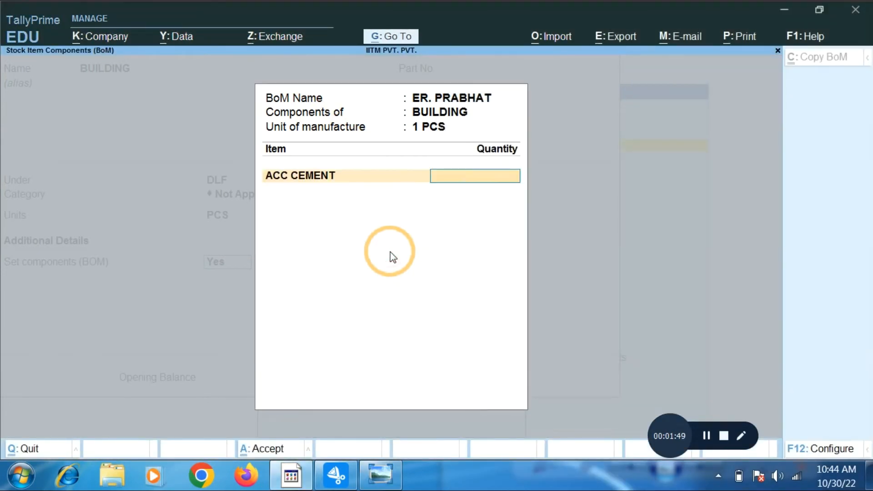
type("250")
key("Return")
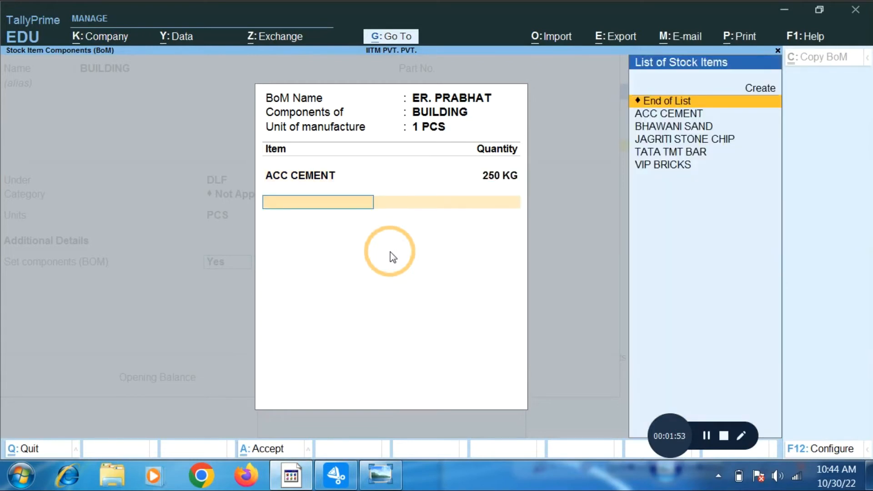
Check the sand quantity in the question image and add BHAWANI SAND with 50 QUINTOL to the bill of materials.
key("alt+Tab")
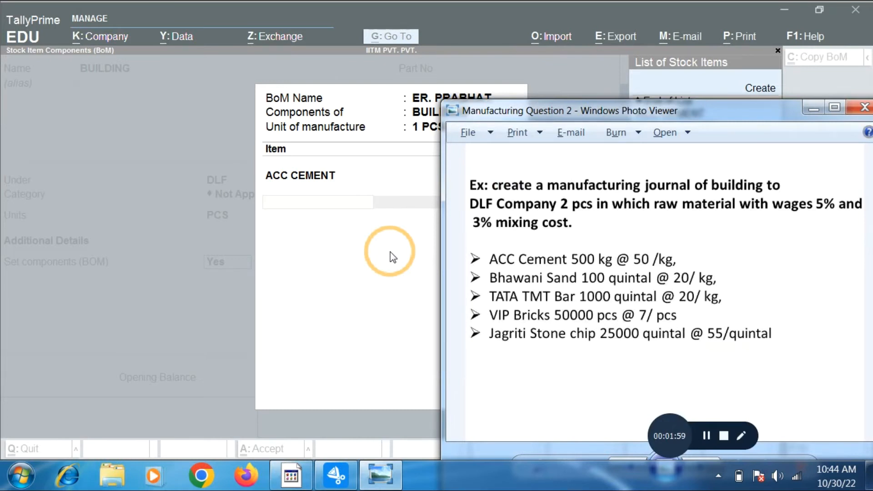
key("alt+Tab")
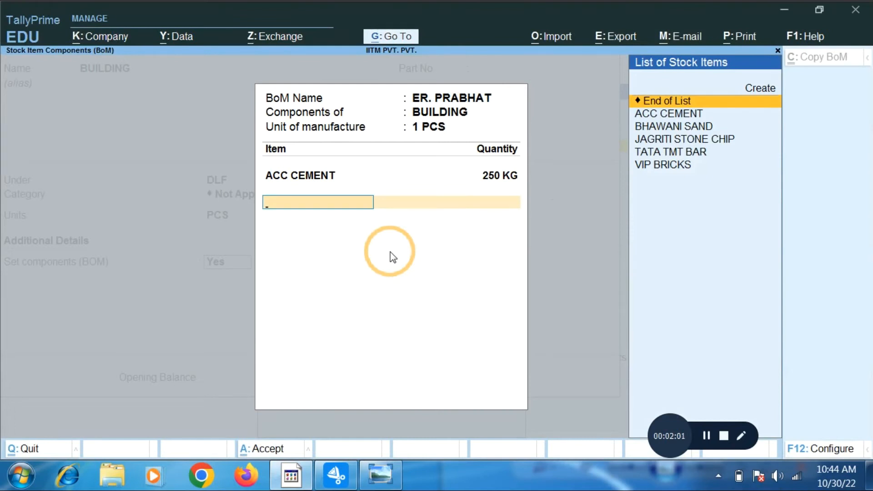
key("Down")
key("Down")
key("Return")
type("50")
key("Return")
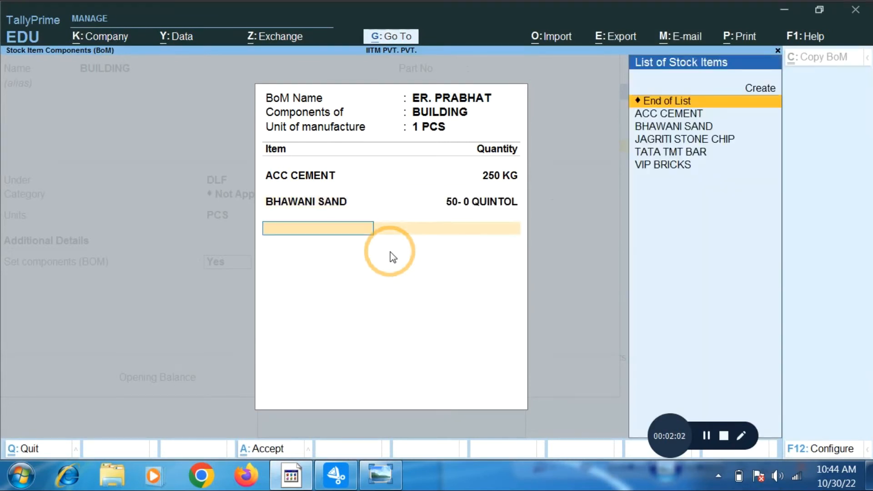
Check the bar quantity in the question image and add TATA TMT BAR with 500 QUINTOL as a component.
key("alt+Tab")
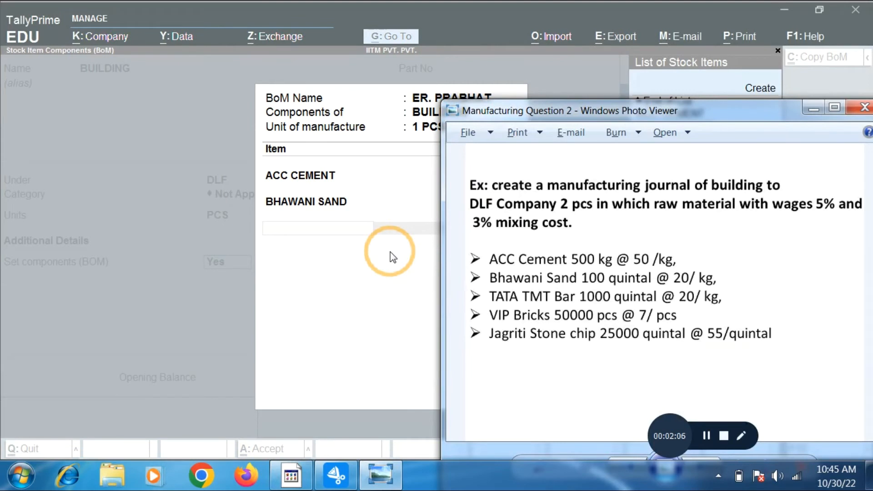
key("alt+Tab")
key("Down")
key("Down")
key("Down")
key("Down")
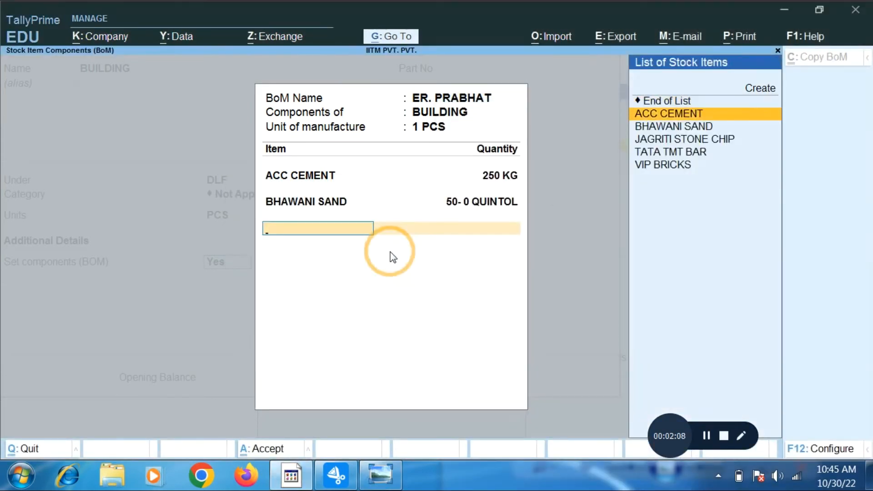
key("Return")
type("500")
key("Return")
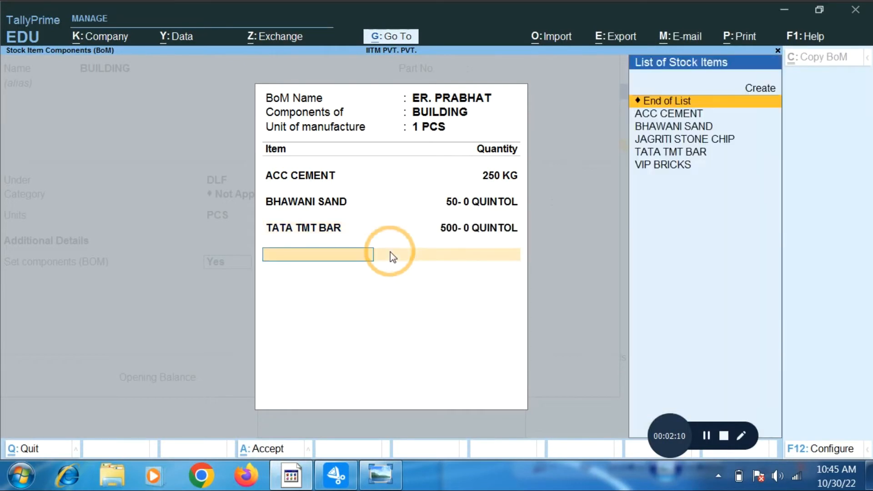
Check the bricks quantity in the question image and add VIP BRICKS with 25,000 PCS as a component.
key("alt+Tab")
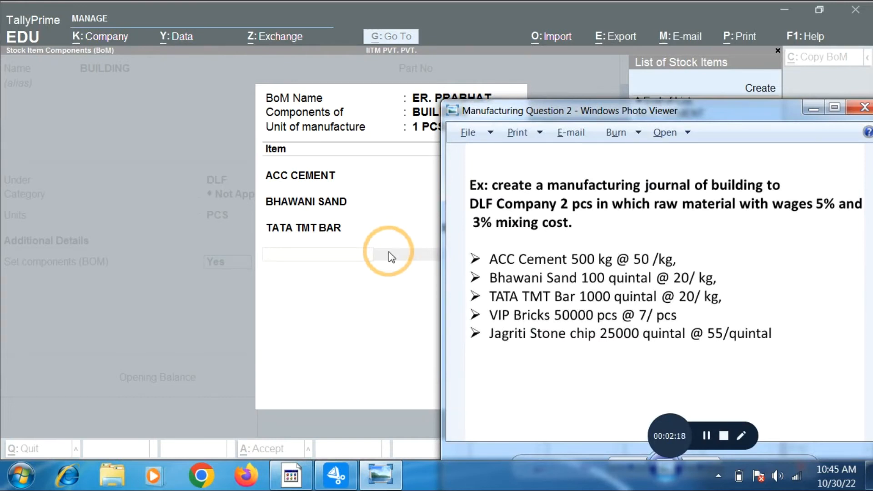
left_click(389, 252)
key("Down")
key("Down")
key("Down")
key("Down")
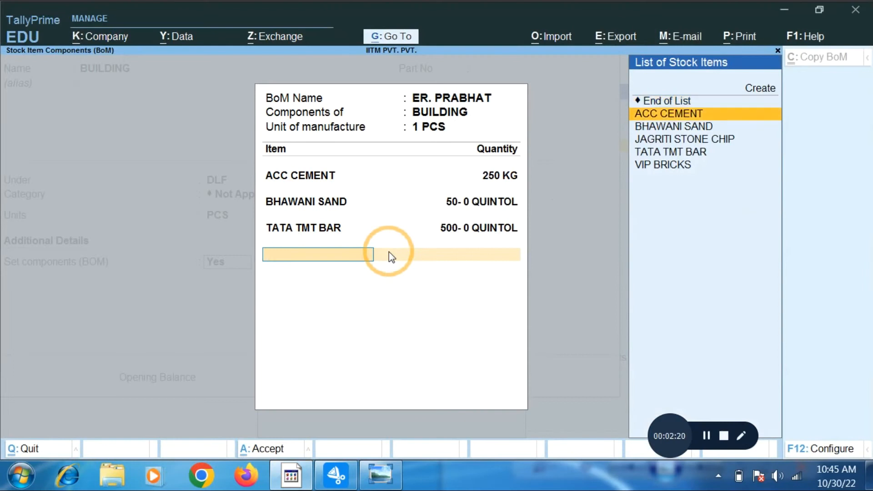
key("Down")
key("Return")
type("2")
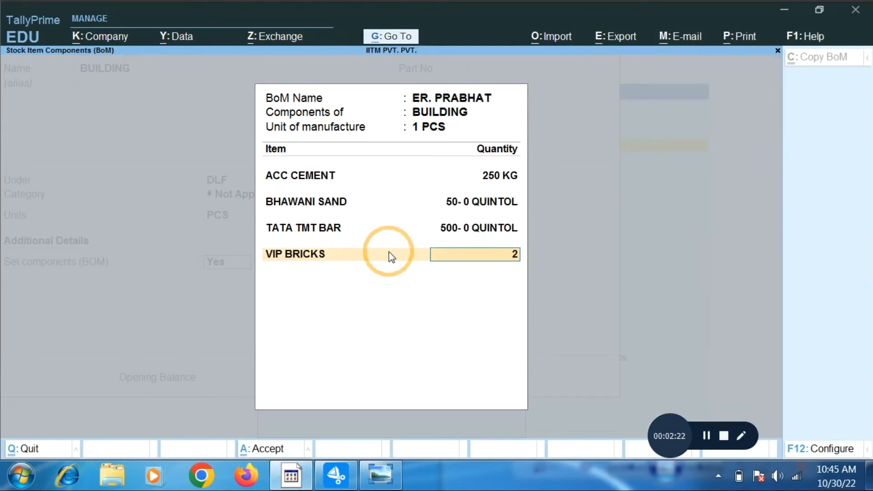
type("5000")
key("Return")
Check the stone chip quantity in the question image and add JAGRITI STONE CHIP with 12,500 QUINTOL as a component.
key("alt+Tab")
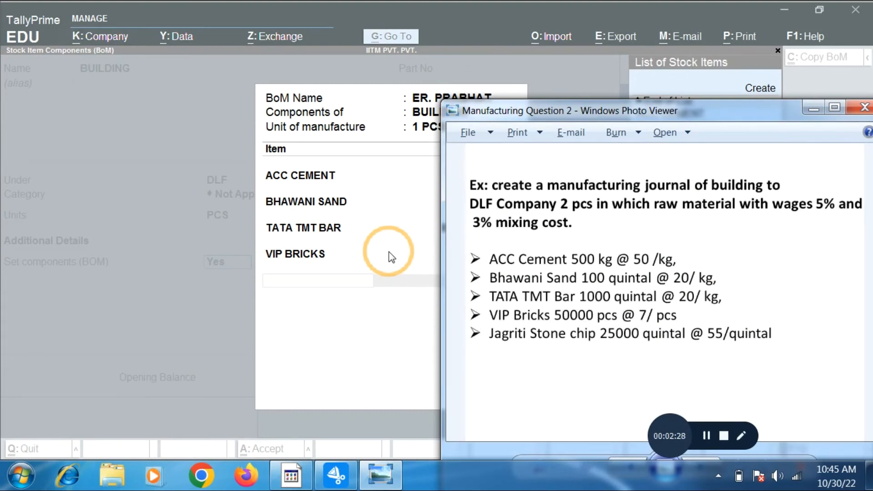
key("alt+Tab")
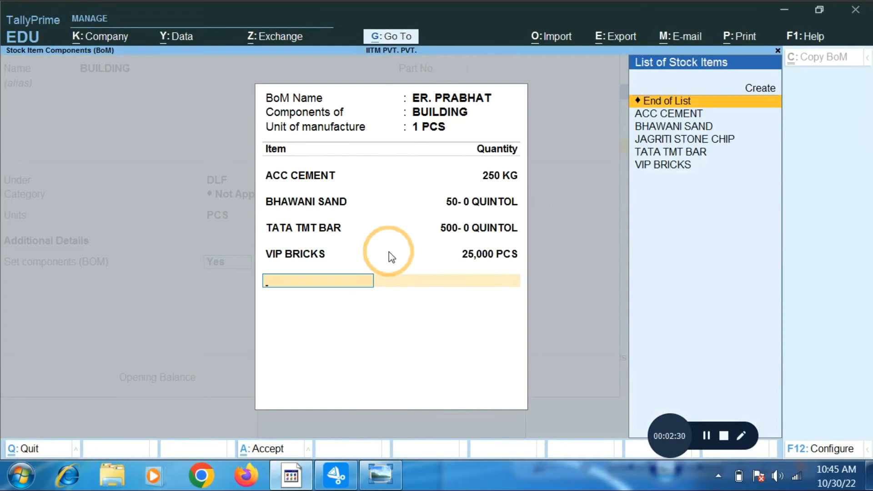
key("Down")
key("Down")
key("Down")
key("Return")
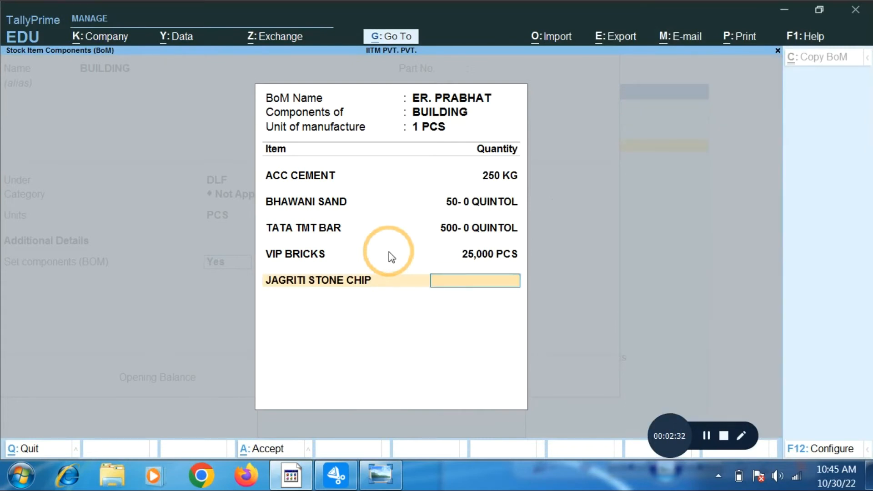
key("alt+Tab")
key("alt+Tab")
type("12500")
key("Return")
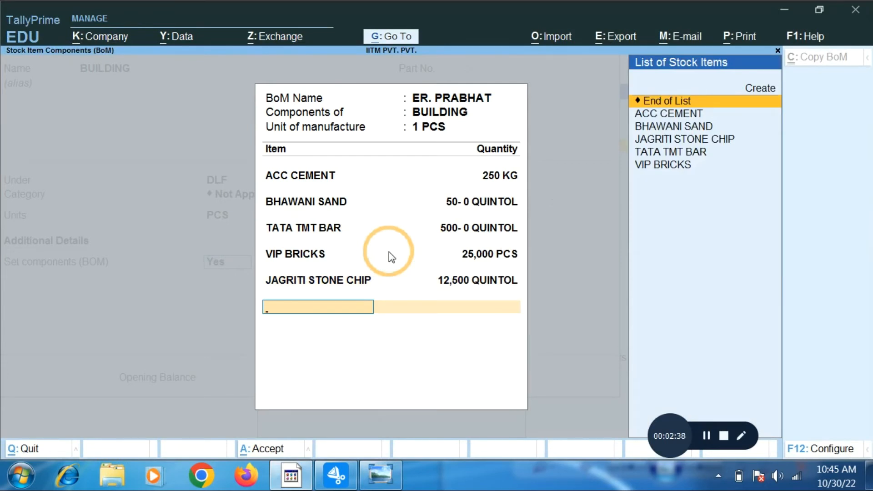
Finish the component list, save BUILDING without an opening balance and return to the Gateway of Tally.
key("Return")
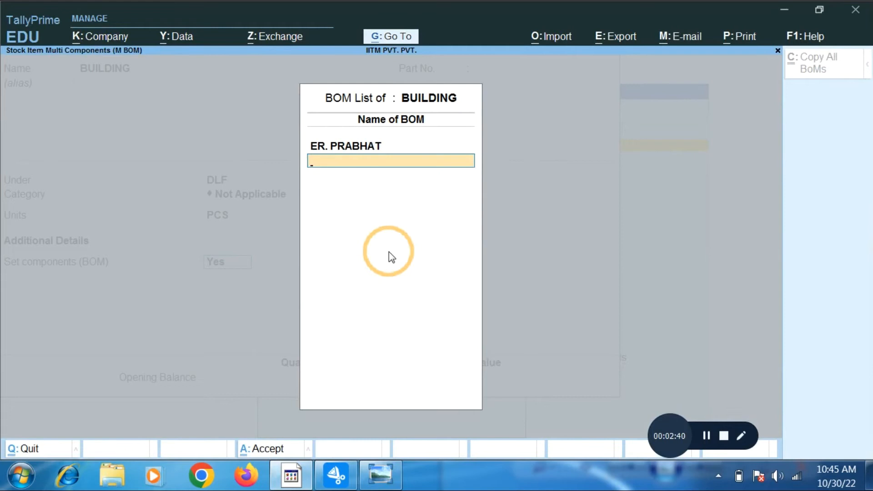
key("Return")
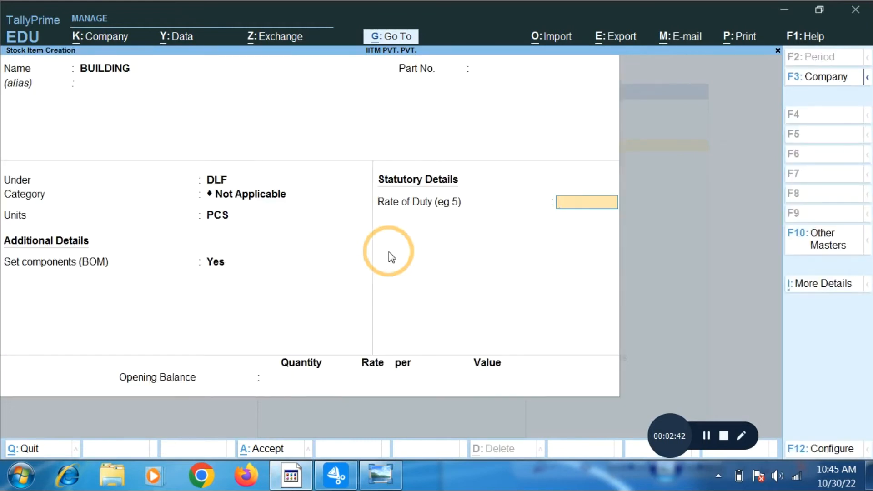
key("Return")
key("Return")
key("Return")
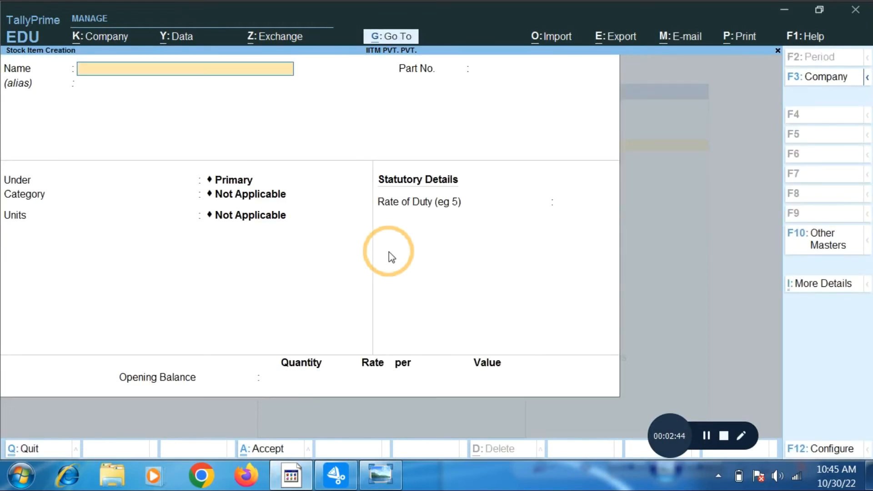
key("Escape")
key("Escape")
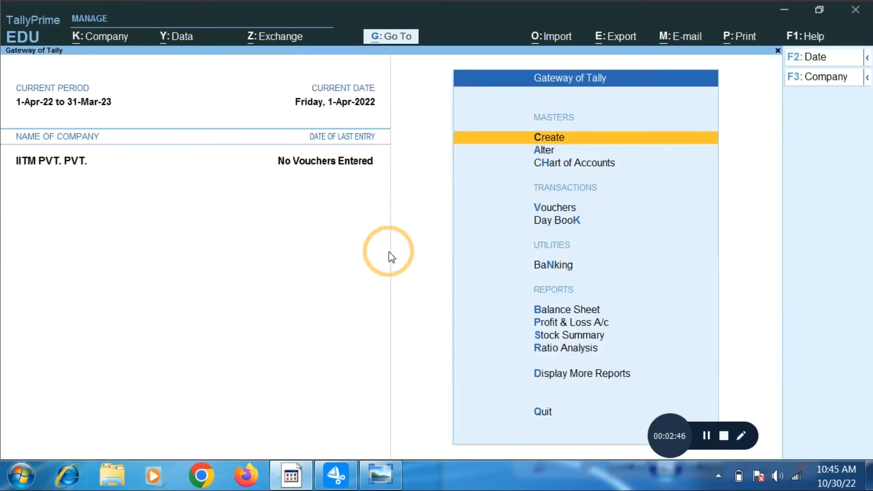
Start a new purchase voucher from the Gateway of Tally, leaving the supplier invoice number blank.
key("Down")
key("Down")
key("Down")
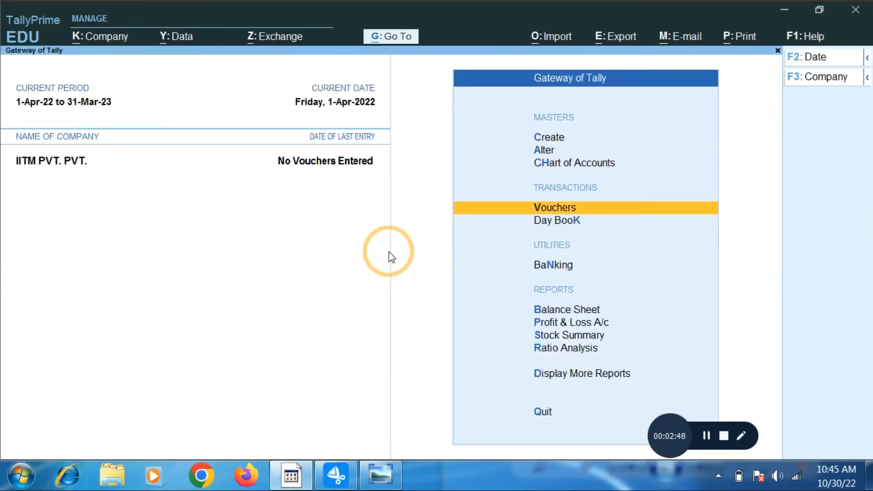
key("Return")
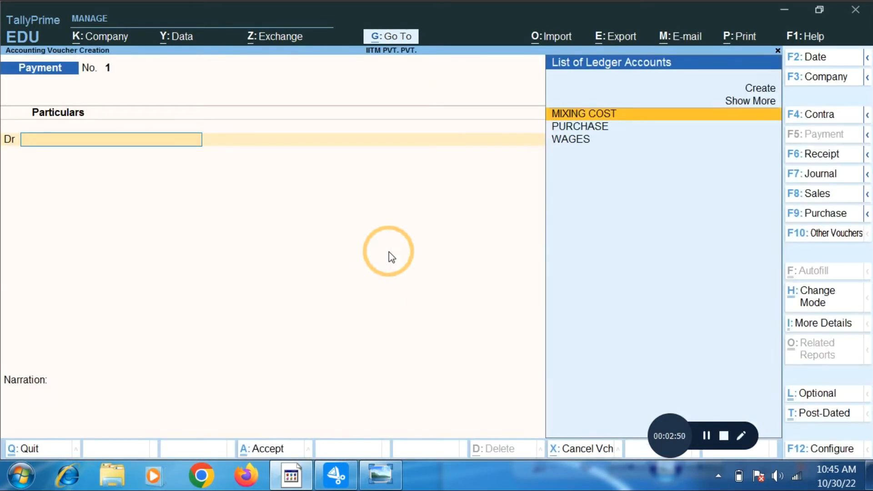
key("F9")
key("Return")
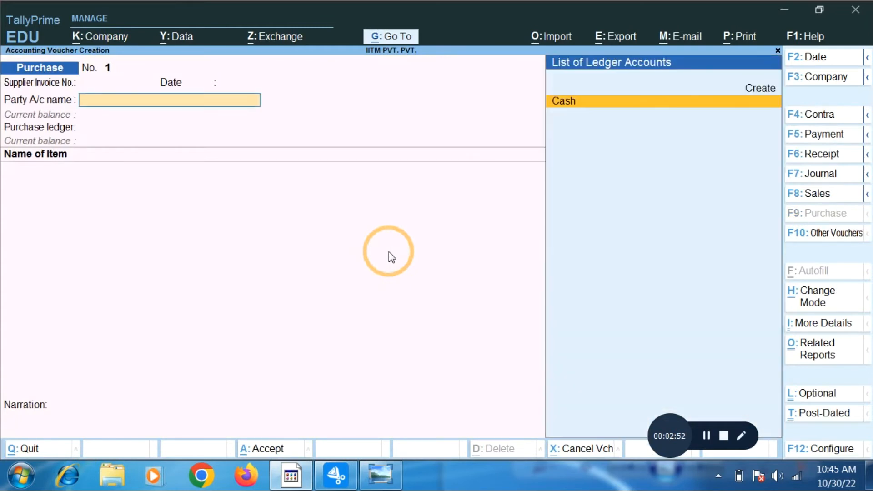
Set the voucher's party account to Cash with PURCHASE as the purchase ledger, leaving the receipt and party details at their defaults.
key("Return")
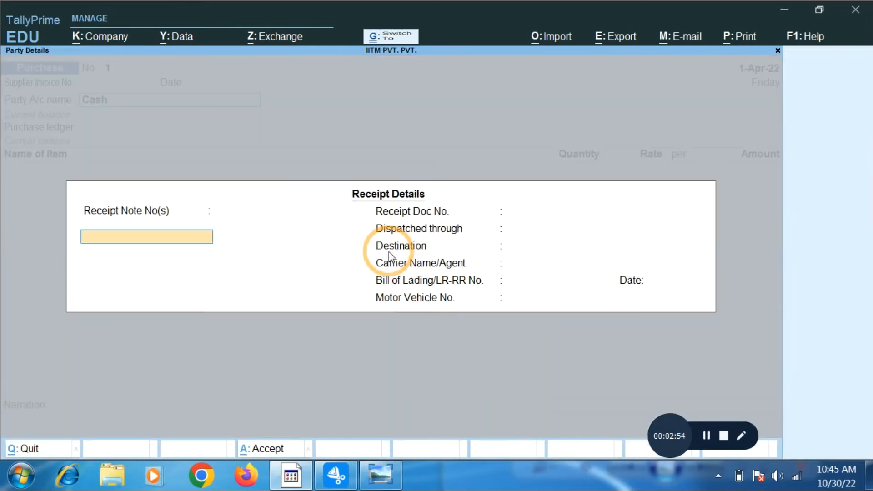
key("Return")
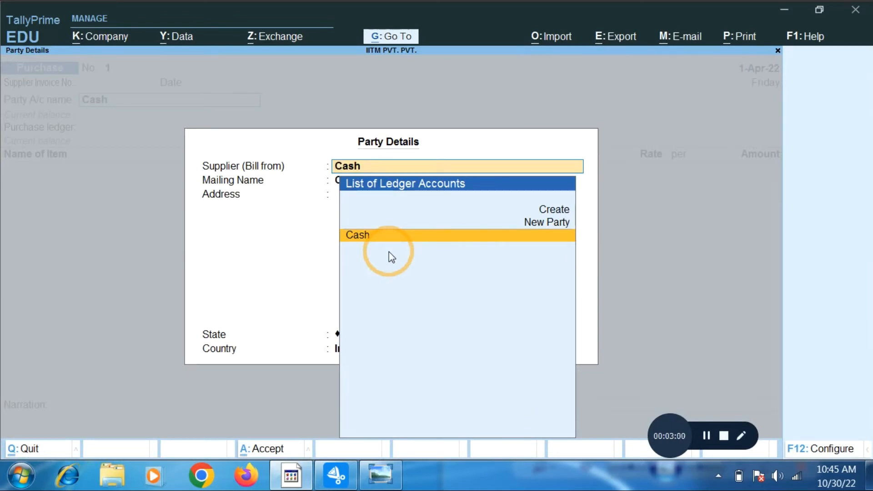
key("Return")
key("Return")
key("Return")
key("Return")
key("Return")
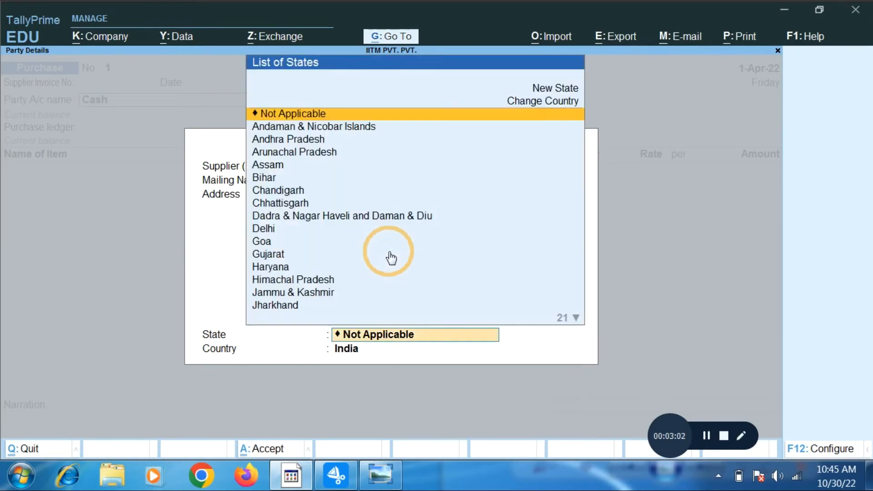
key("Return")
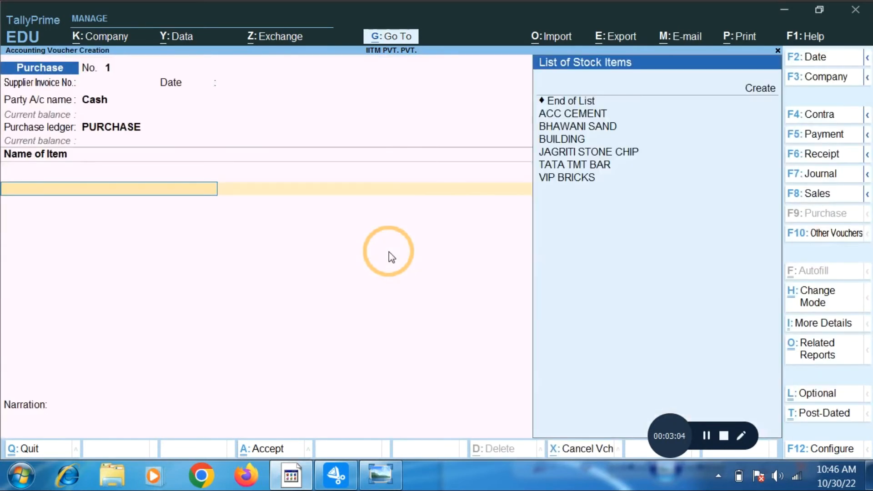
Check the cement line in the question image and add ACC CEMENT with 500 KG at 50 per KG.
key("Down")
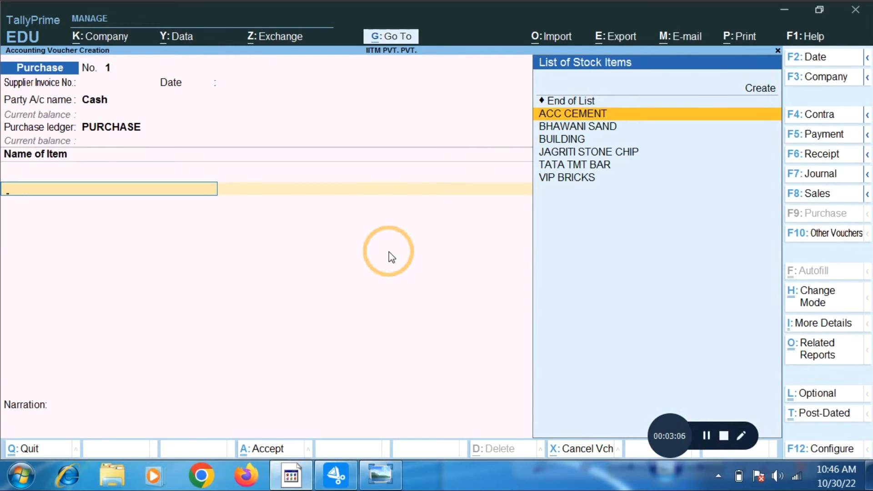
key("Return")
key("alt+Tab")
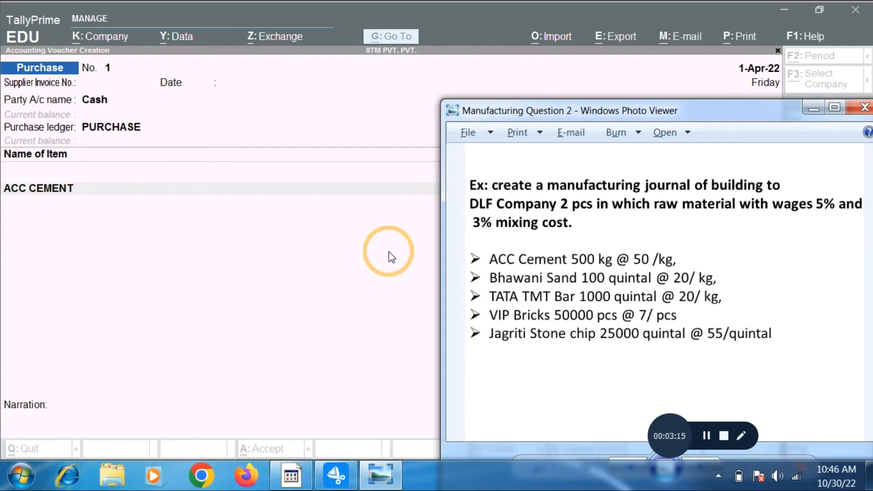
left_click(389, 252)
type("500")
key("Return")
type("50")
key("Return")
key("Return")
key("Return")
Check the sand line in the question image and add BHAWANI SAND with 100 QUINTOL at 20 per KG.
key("alt+Tab")
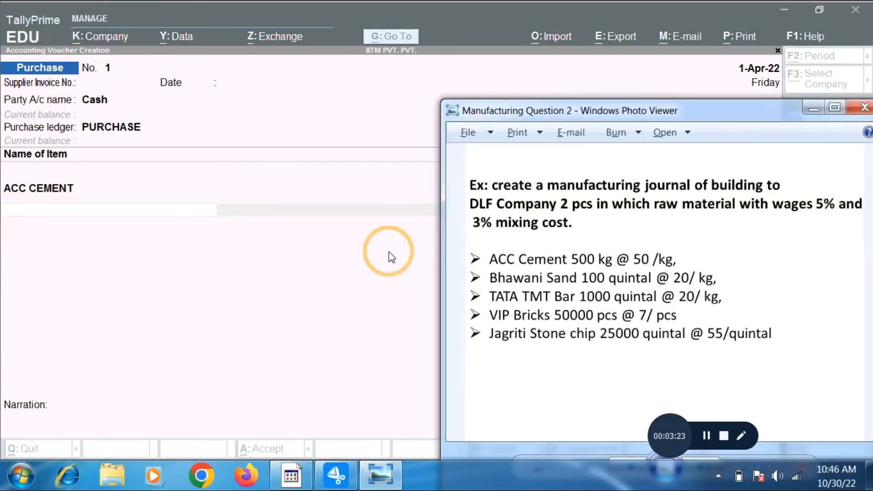
key("alt+Tab")
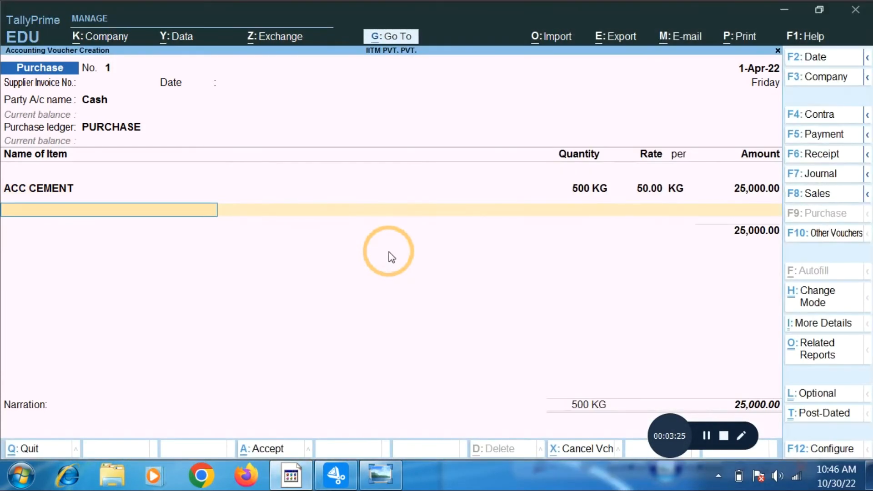
type("SA")
key("Return")
type("100")
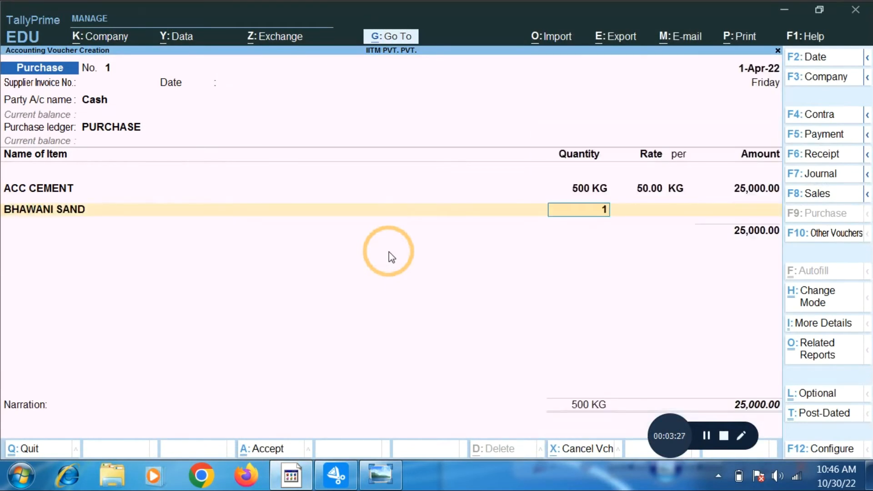
key("Return")
type("20")
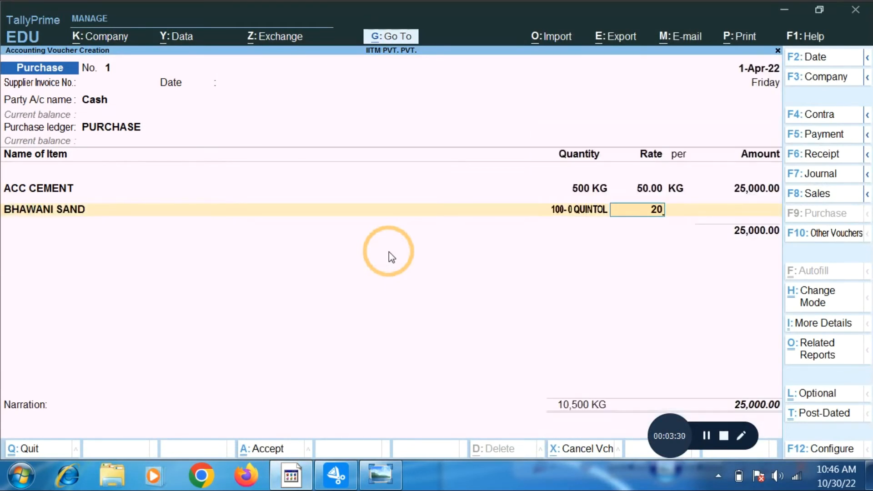
key("Return")
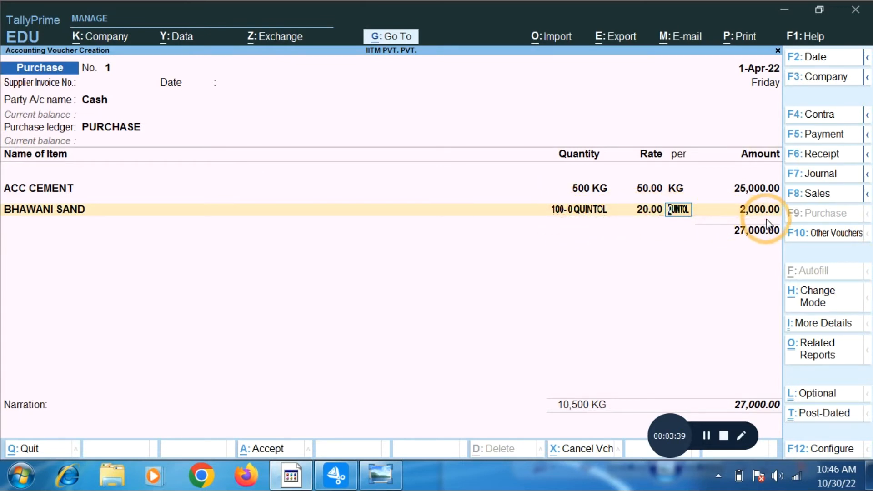
type("KG")
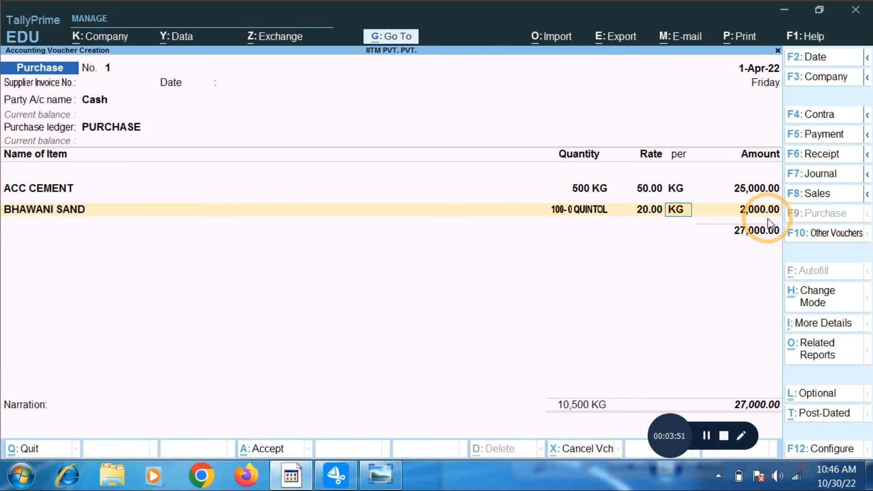
key("Return")
key("Return")
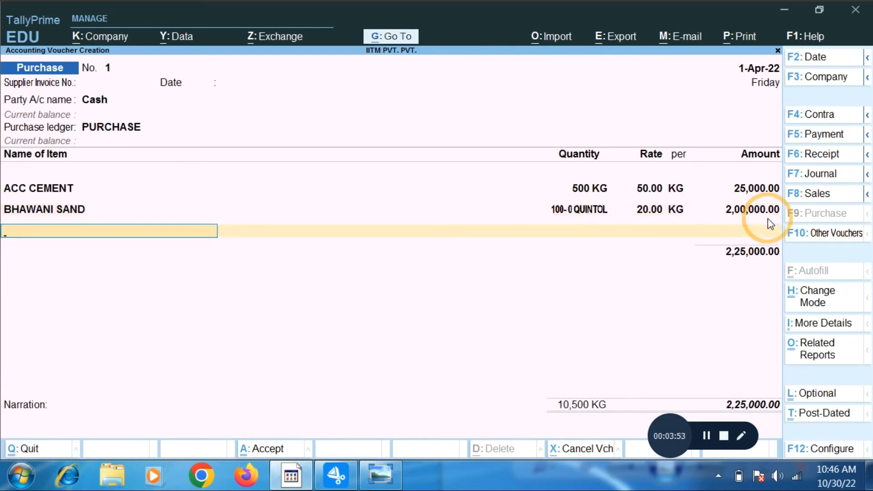
Check the bar quantity in the question image and add TATA TMT BAR with 1,000 QUINTOL to the purchase.
key("alt+Tab")
key("alt+Tab")
type("T")
key("Return")
key("alt+Tab")
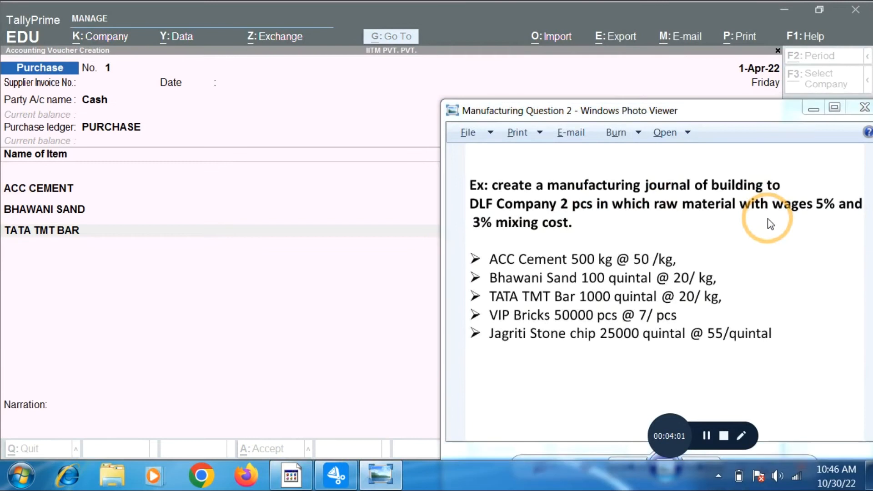
key("alt+Tab")
type("1000")
key("Return")
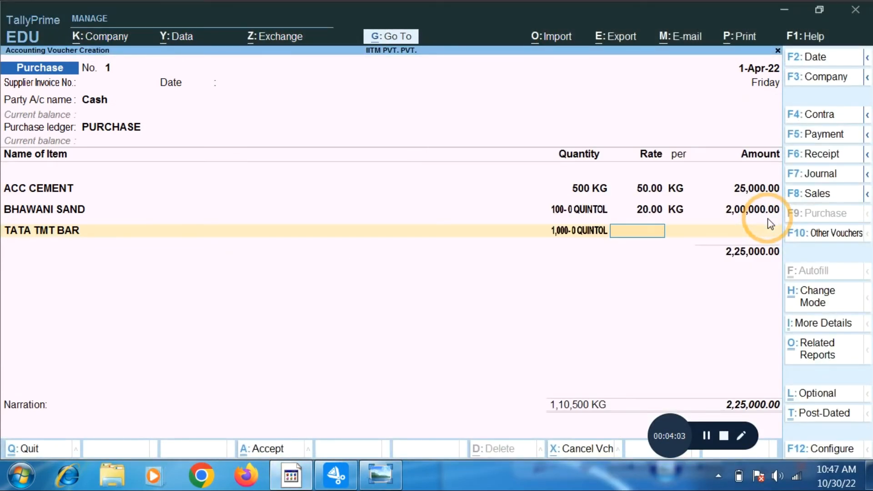
Check the bar rate in the question image and set the TATA TMT BAR rate to 20 per KG.
key("alt+Tab")
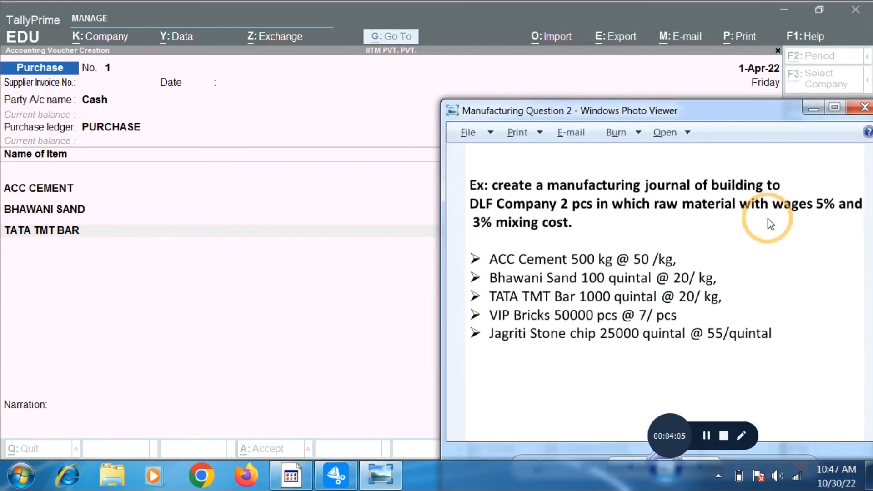
key("alt+Tab")
type("20")
key("Return")
type("KG")
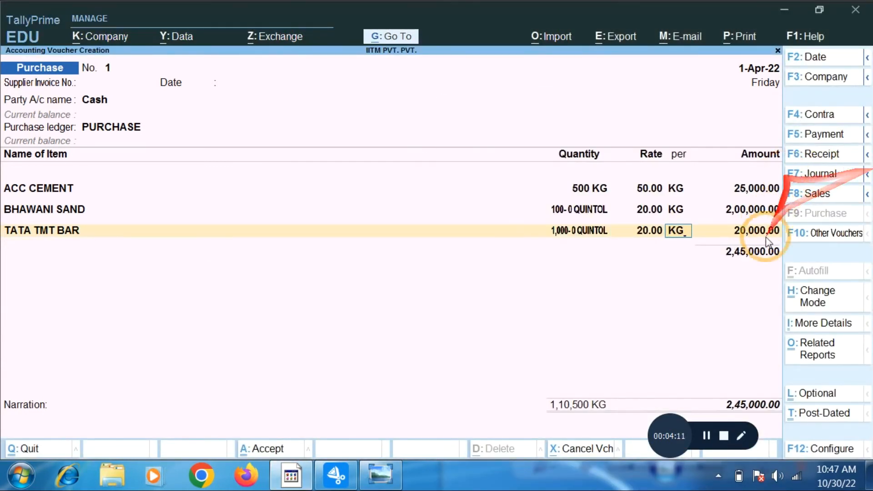
key("Return")
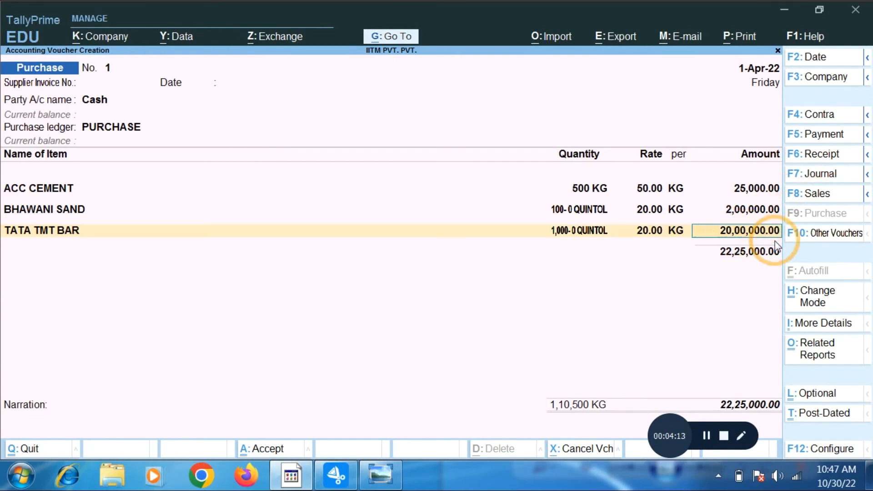
key("alt+Tab")
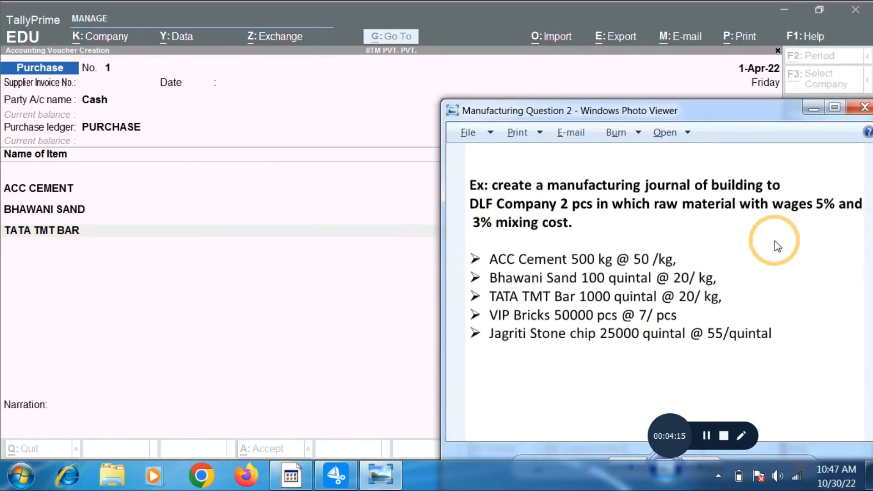
key("alt+Tab")
key("Return")
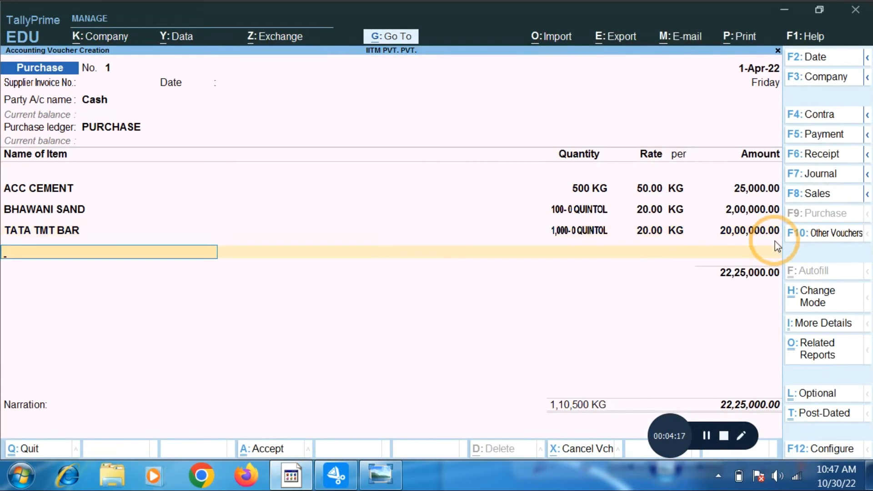
Check the bricks line in the question image and add VIP BRICKS with 50,000 PCS at 7 per PCS.
type("BRI")
key("Return")
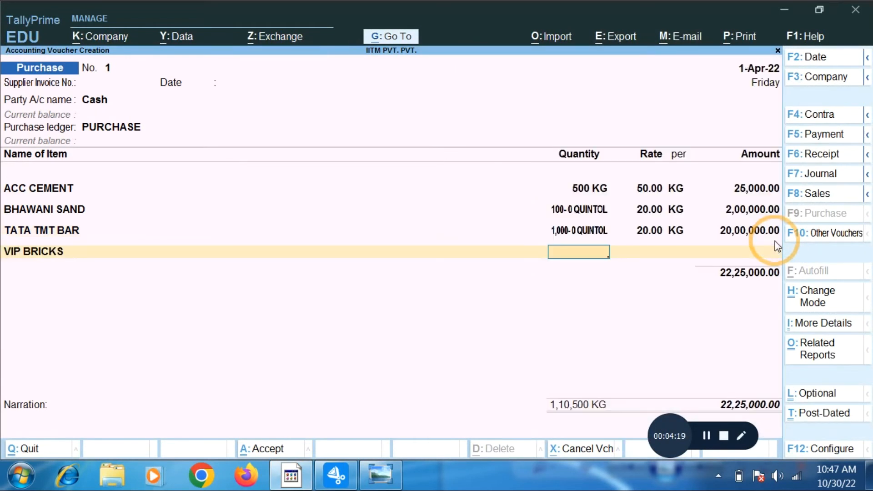
key("alt+Tab")
key("alt+Tab")
type("50000")
key("Return")
key("alt+Tab")
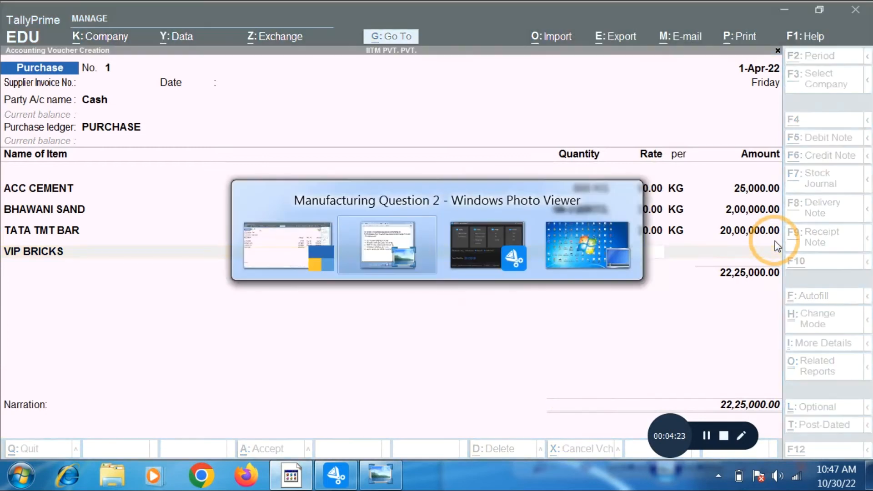
key("alt+Tab")
type("7")
key("Return")
key("Return")
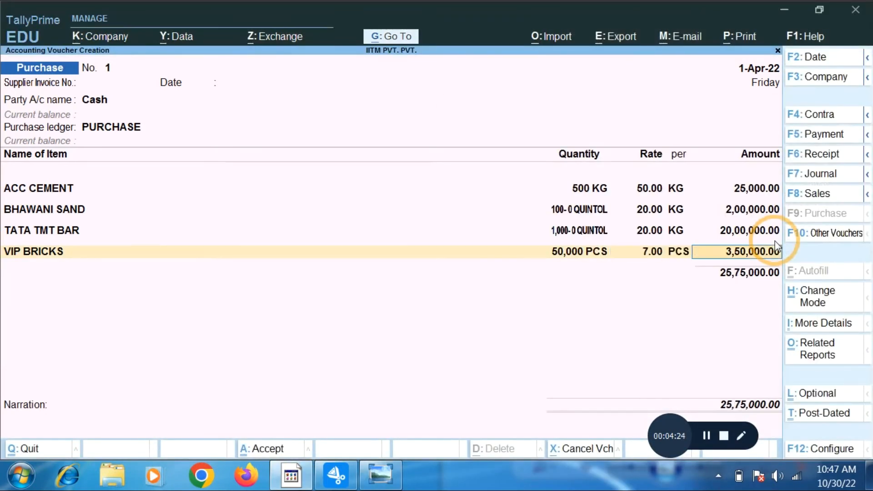
key("Return")
Check the stone chip quantity in the question image and add JAGRITI STONE CHIP with 25,000 QUINTOL to the purchase.
key("alt+Tab")
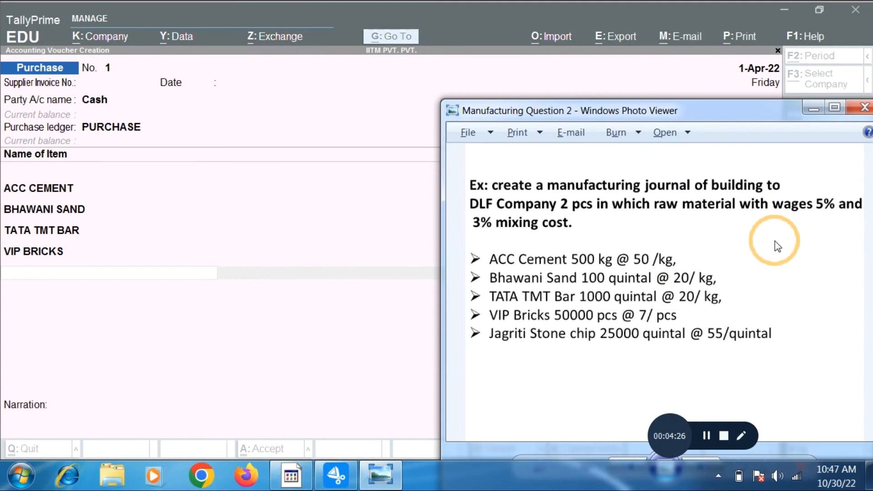
key("alt+Tab")
type("ST")
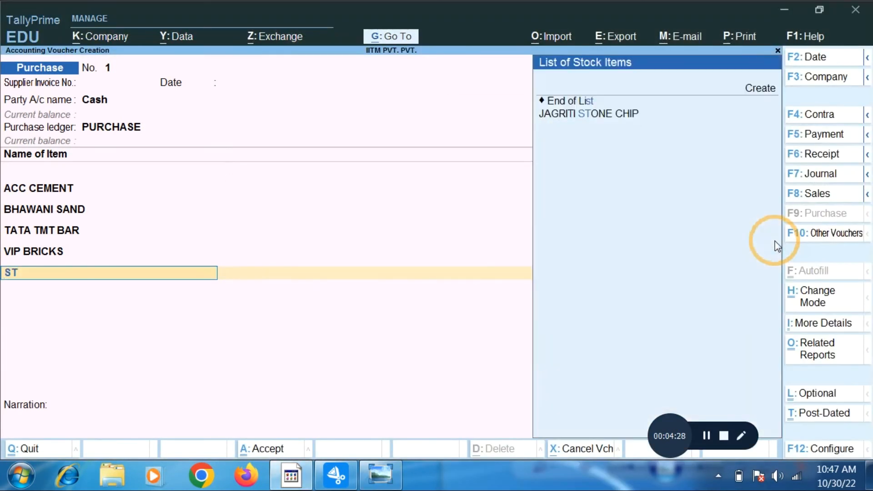
key("Return")
key("alt+Tab")
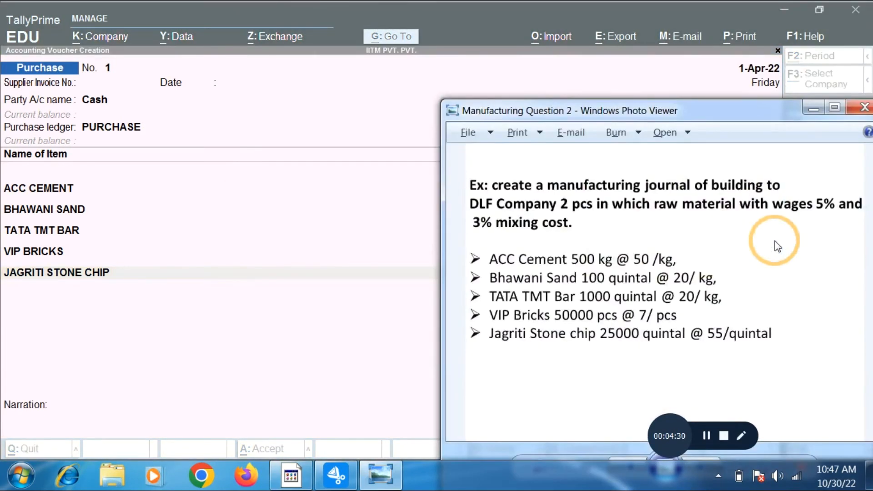
key("alt+Tab")
type("25000")
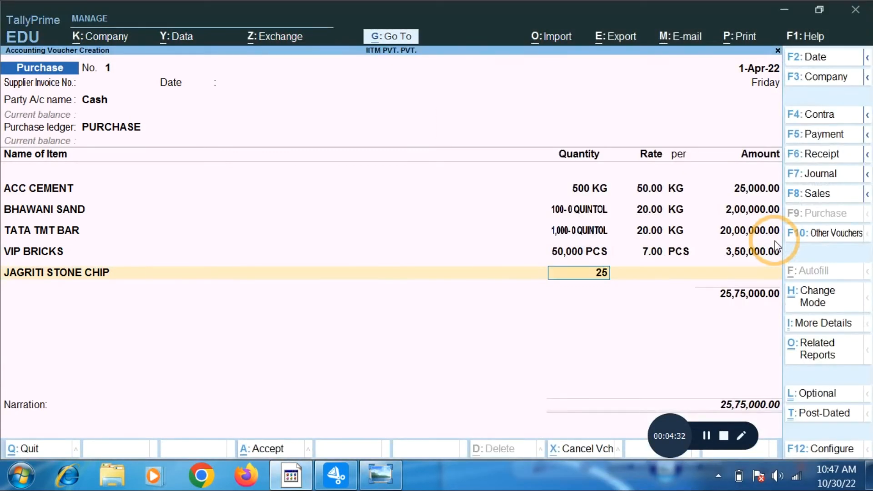
key("Return")
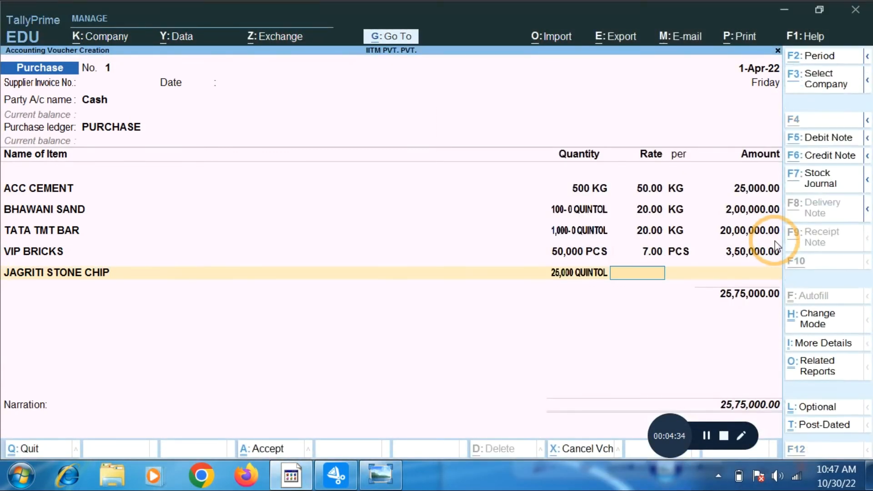
Check the stone chip rate in the question image and set the JAGRITI STONE CHIP rate to 55 per QUINTOL.
key("alt+Tab")
key("alt+Tab")
type("55")
key("Return")
key("Return")
key("Return")
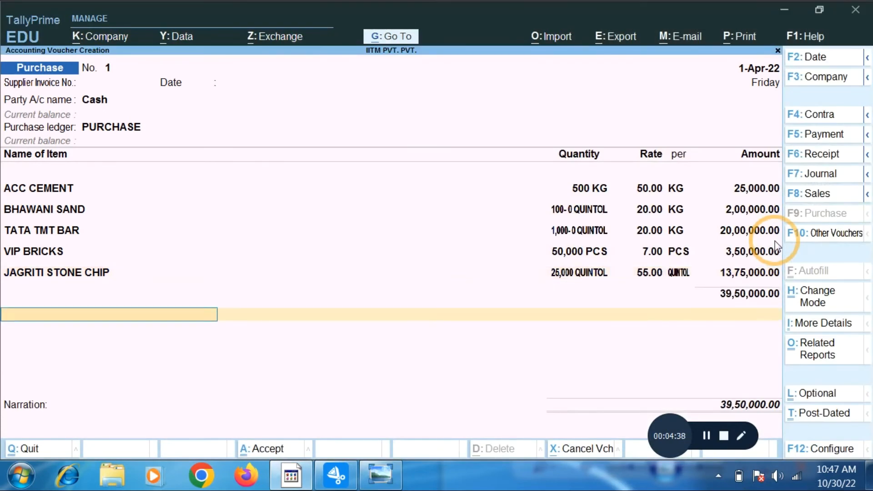
End the item list, save the purchase voucher without a narration and return to the Gateway of Tally.
key("Return")
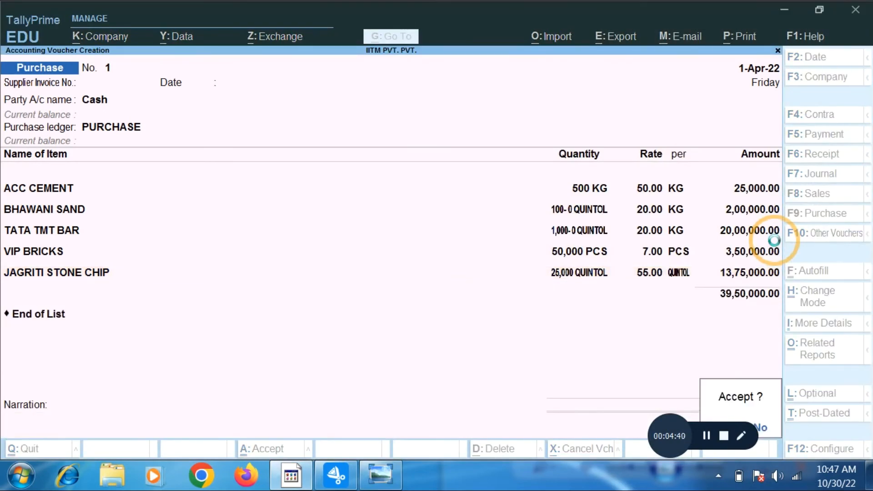
key("Return")
key("Escape")
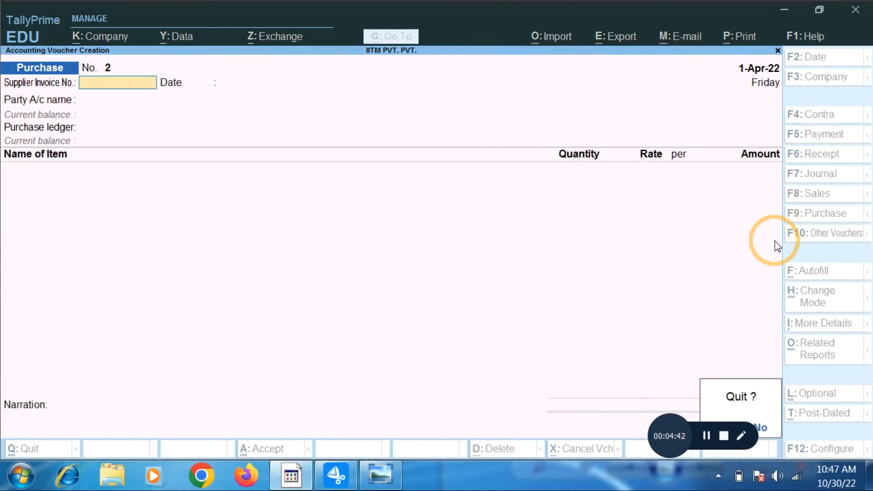
key("Return")
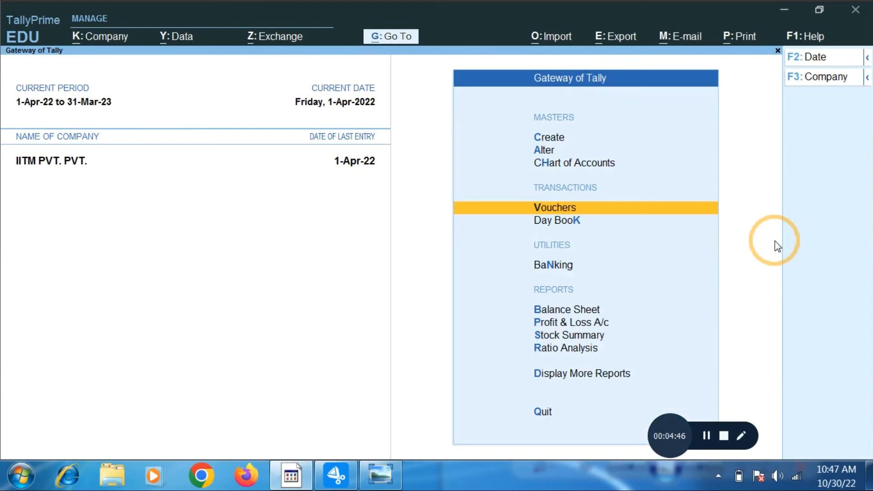
Start creating a new voucher type master and name it MANUFACTURING JOURNAL.
key("Up")
key("Up")
key("Up")
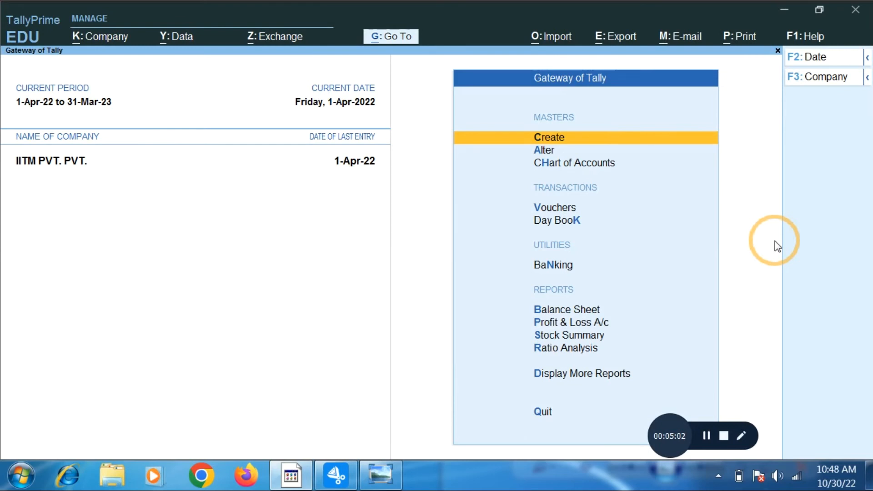
key("Return")
key("Down")
key("Down")
key("Down")
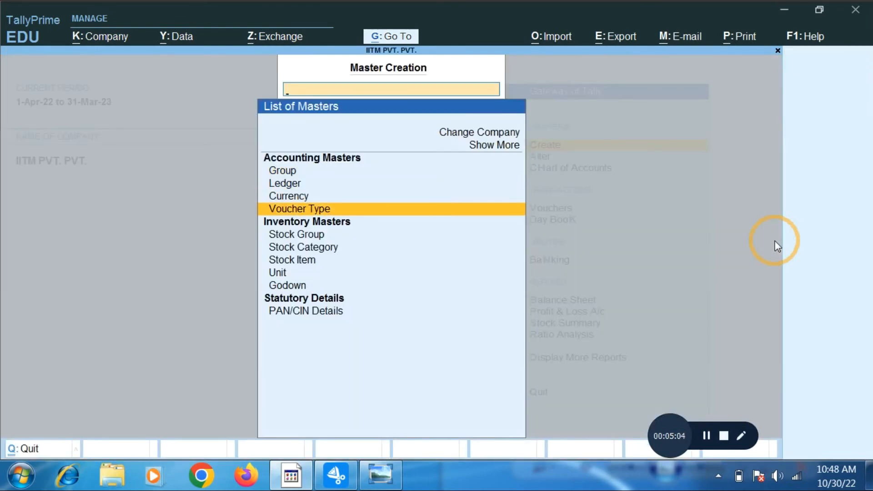
key("Return")
type("MFG")
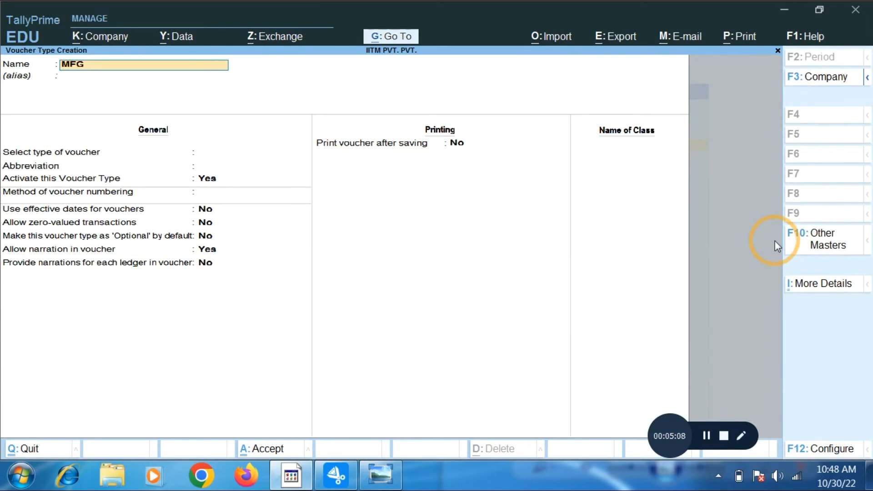
key("BackSpace")
key("BackSpace")
type("ANUFACTURING JOURNAL")
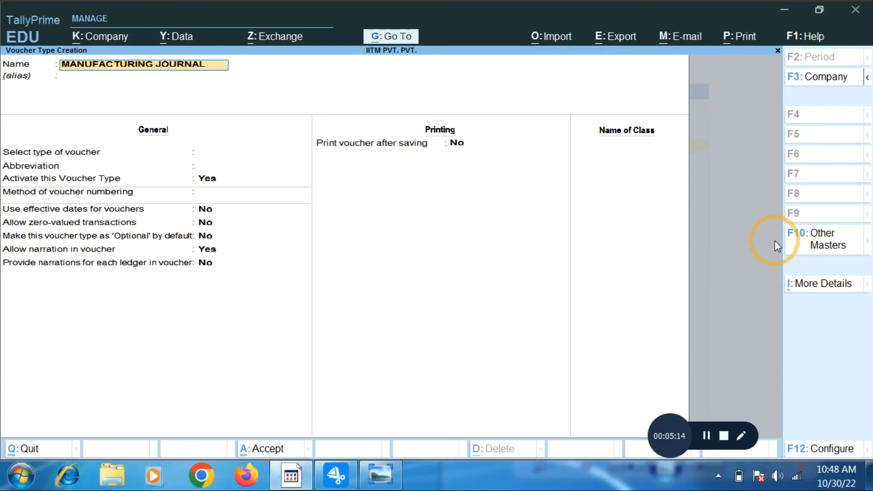
Leave the alias empty and base the MANUFACTURING JOURNAL voucher type on Stock Journal.
key("Return")
key("Return")
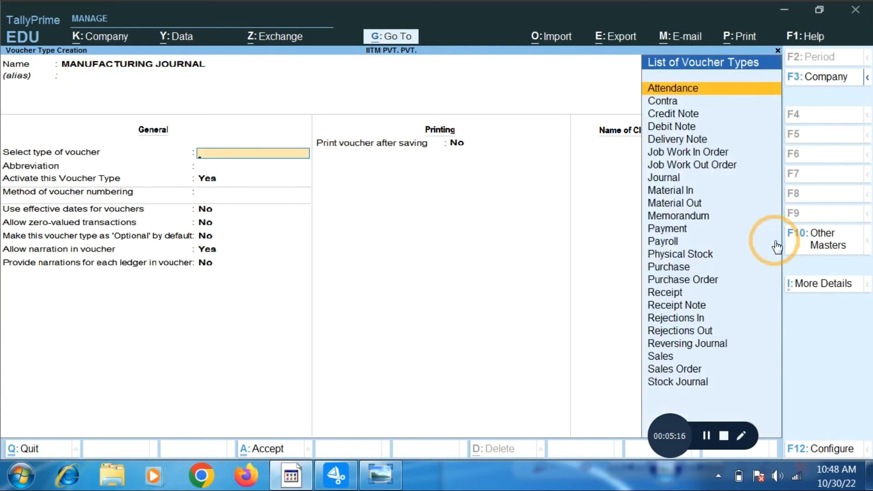
type("STO")
key("Return")
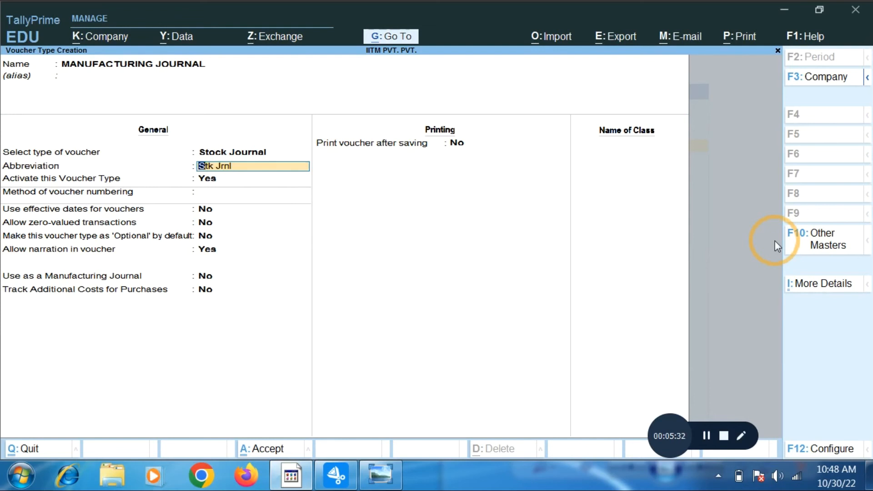
Enable the voucher type's use as a manufacturing journal, keep the other defaults, save it and return to the Gateway of Tally.
key("Return")
key("Return")
key("Return")
key("Return")
key("Return")
key("Return")
key("Return")
key("Return")
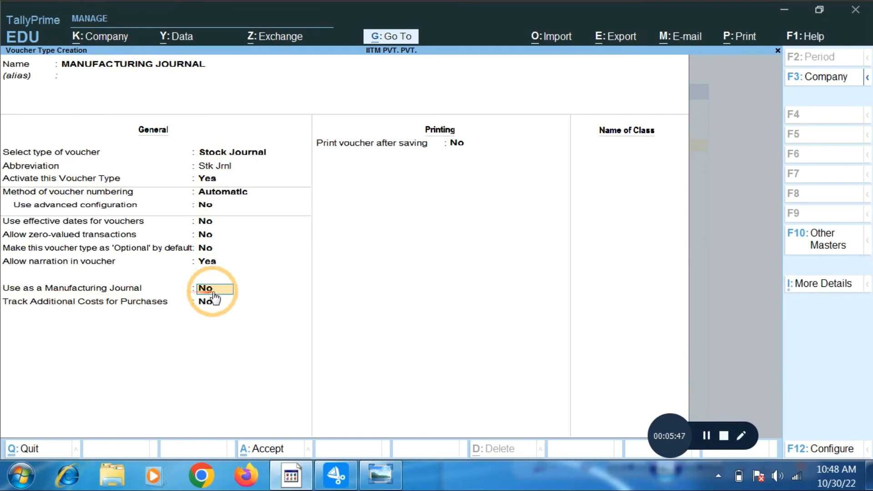
type("y")
key("Return")
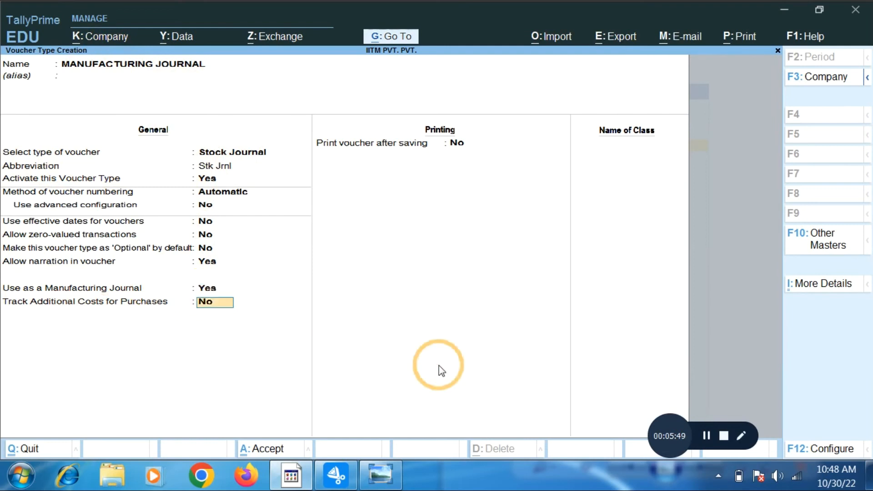
key("ctrl+a")
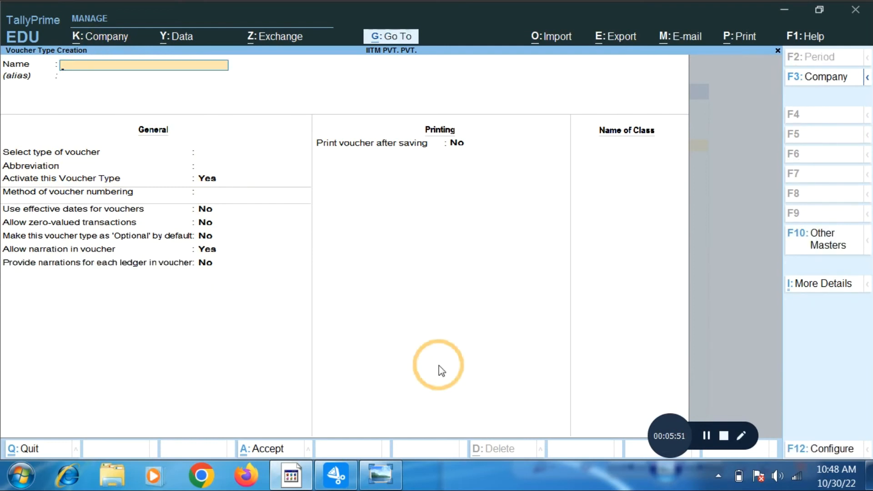
key("Escape")
key("Escape")
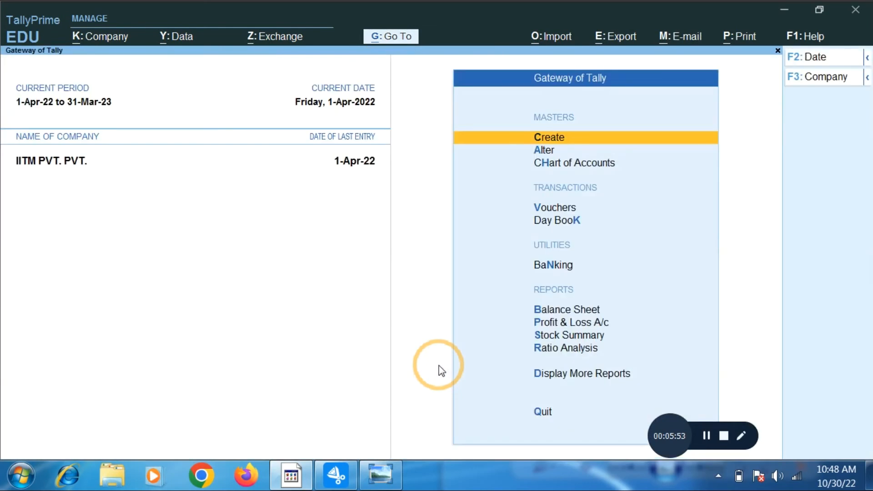
Open a new voucher of the MANUFACTURING JOURNAL type.
key("Down")
key("Down")
key("Down")
key("Return")
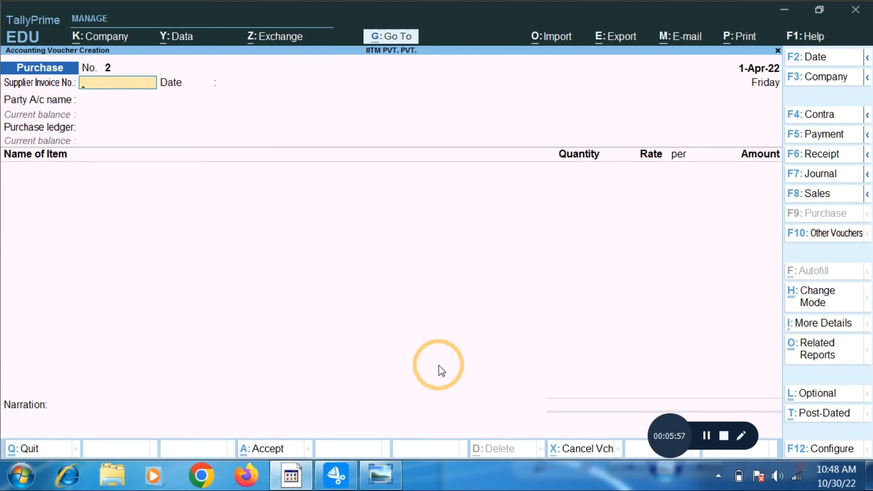
key("ctrl+F7")
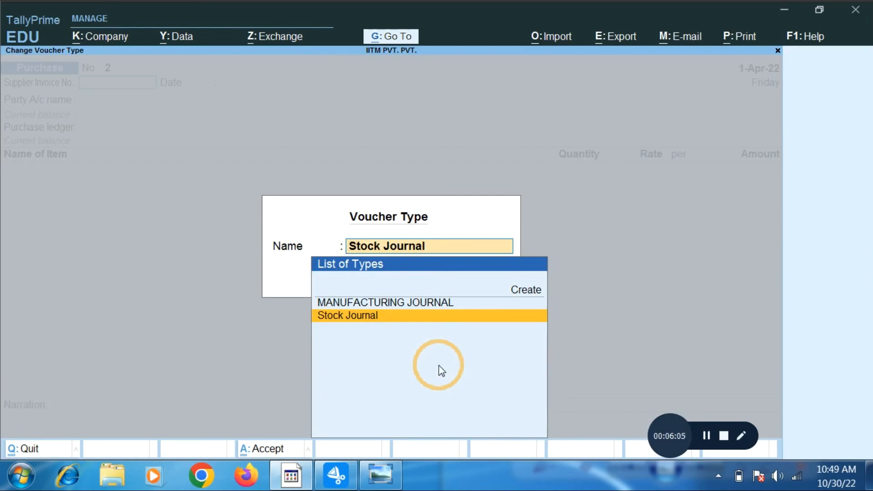
key("Up")
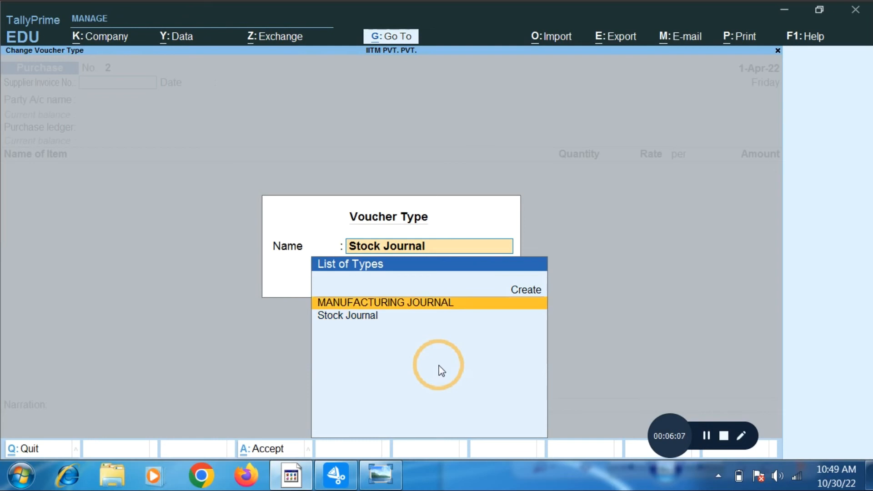
key("Return")
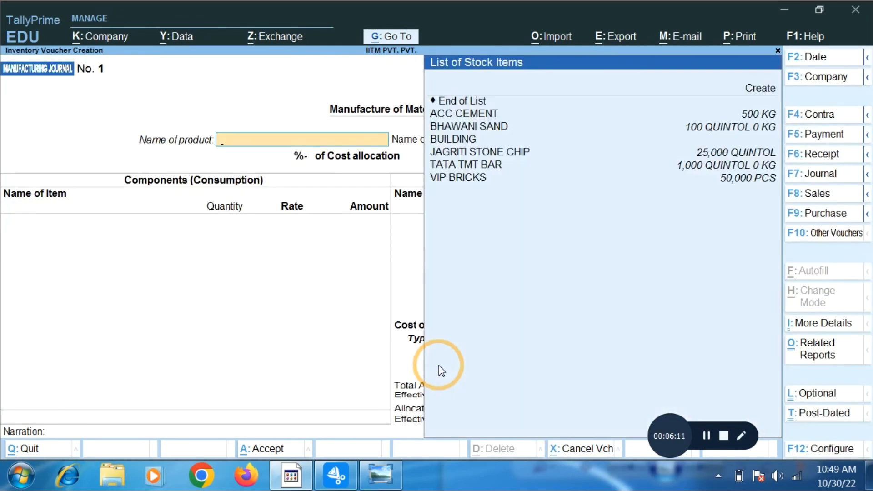
Choose BUILDING as the manufactured product with its bill of materials and set the quantity to 2 PCS.
key("Down")
key("Down")
key("Down")
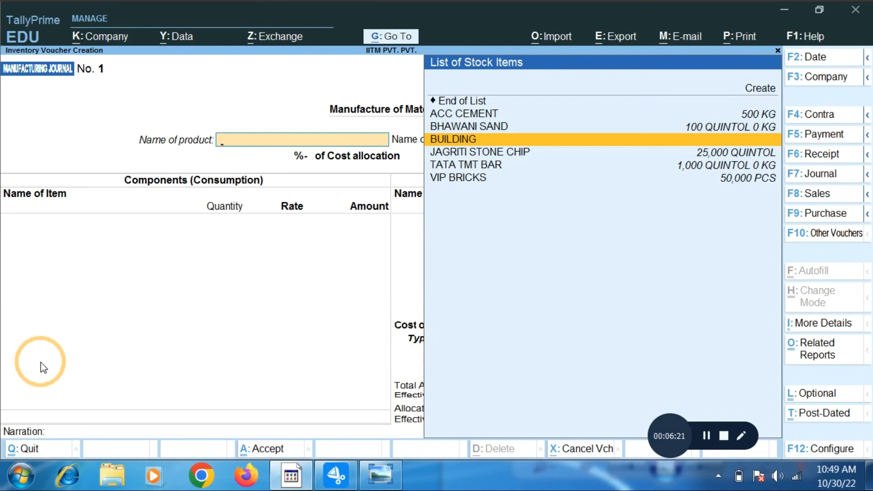
key("Return")
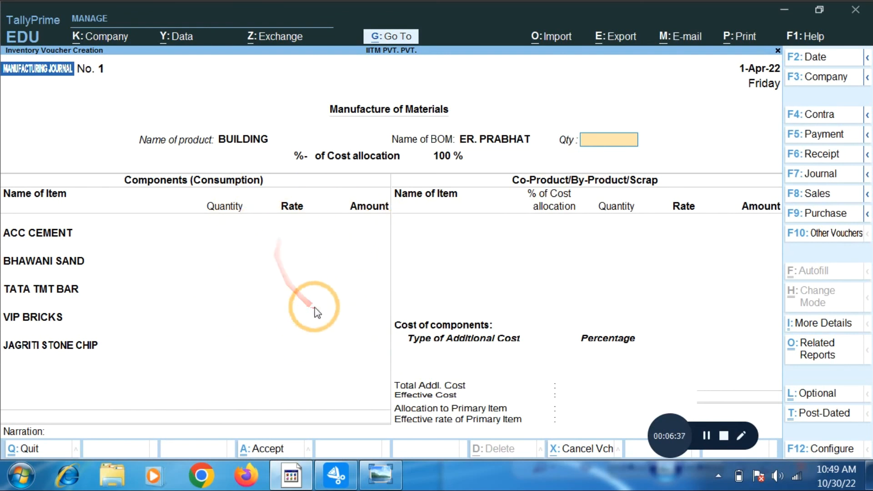
type("2")
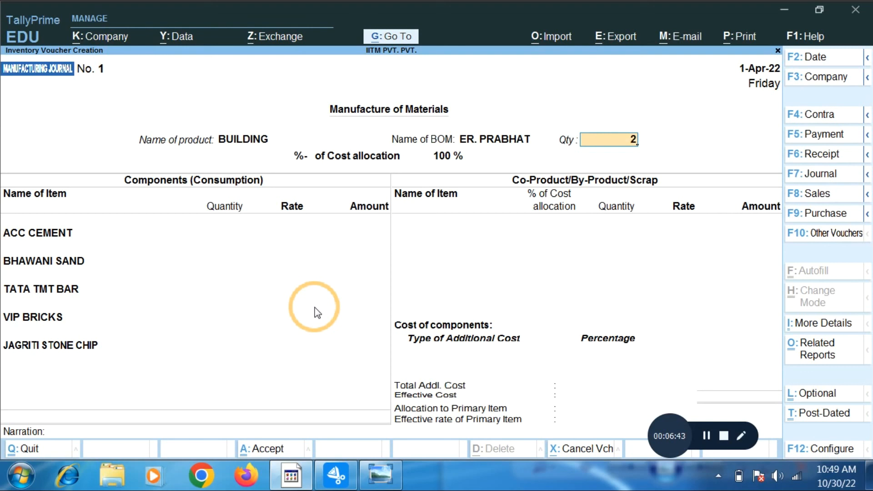
key("Return")
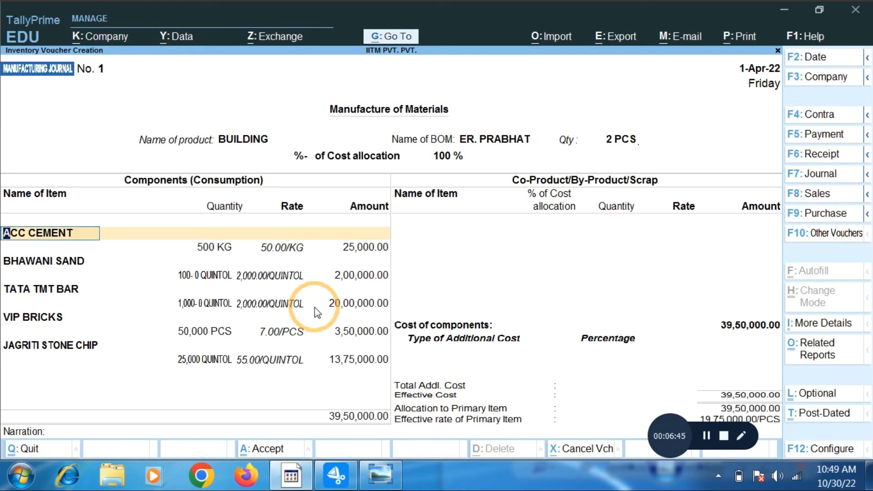
Accept the quantities and rates of all five component items and leave the co-product list empty.
key("Return")
key("Return")
key("Return")
key("Return")
key("Return")
key("Return")
key("Return")
key("Return")
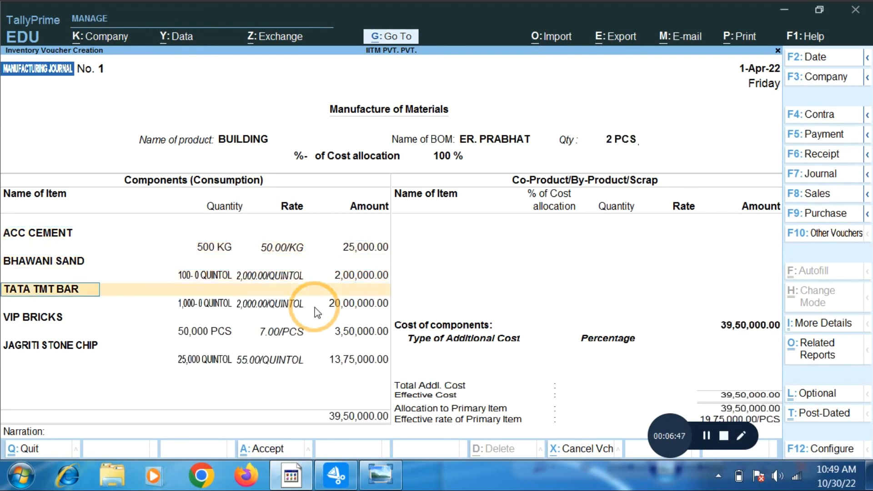
key("Return")
key("Return")
key("Return")
key("Return")
key("Return")
key("Return")
key("Return")
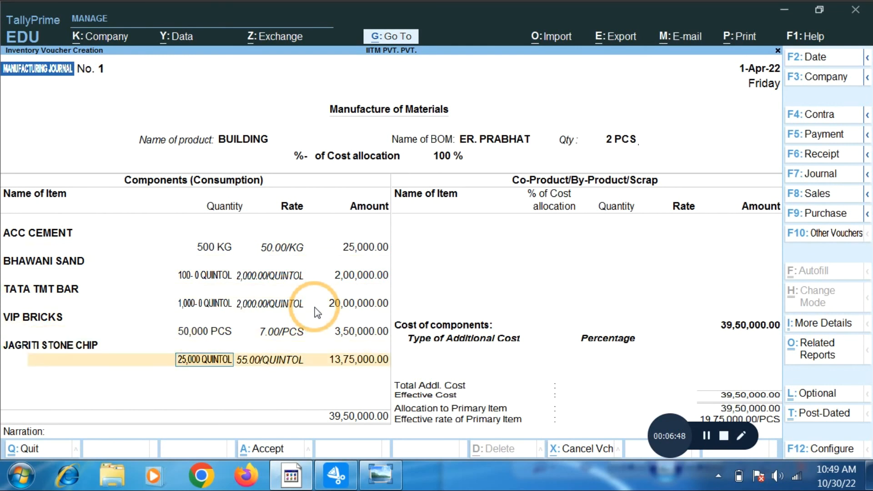
key("Return")
key("Return")
key("Return")
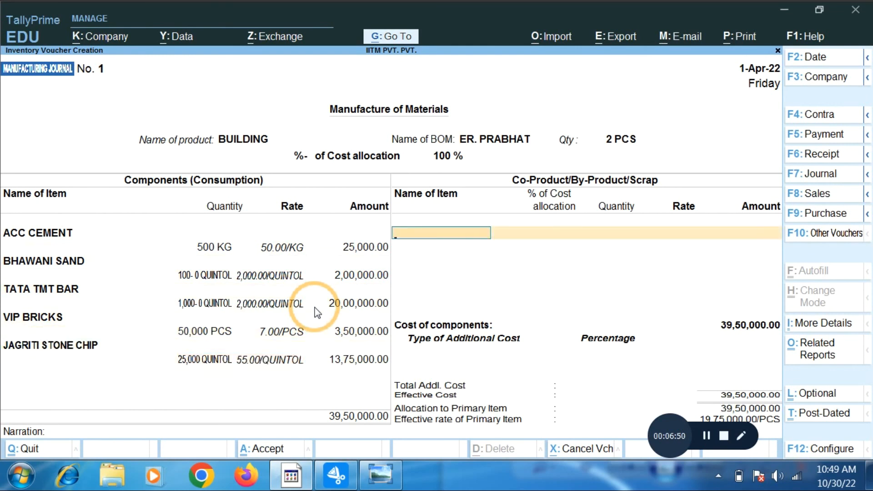
key("Return")
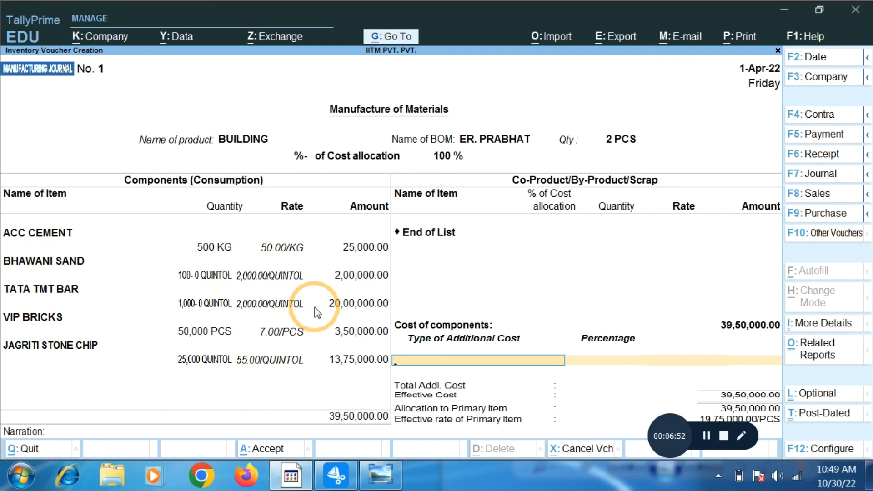
Add MIXING COST at 3% as an additional cost, checking the percentage against the question image.
key("Down")
key("Return")
type("3")
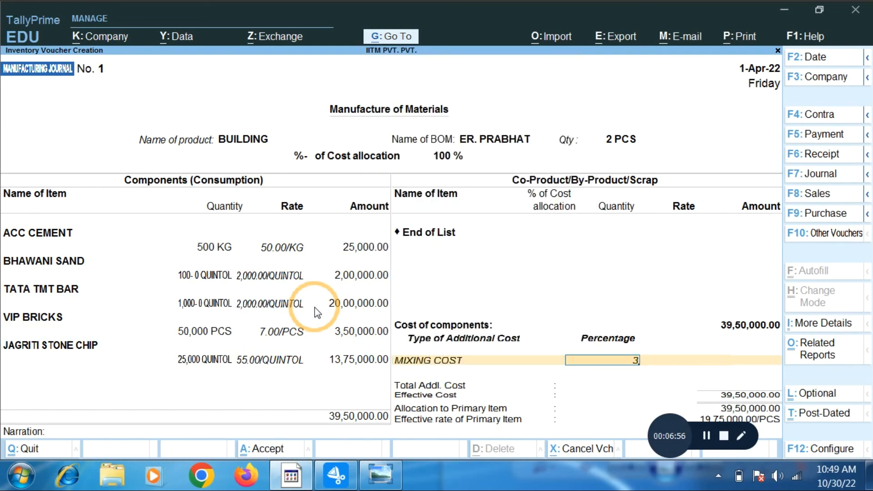
key("alt+Tab")
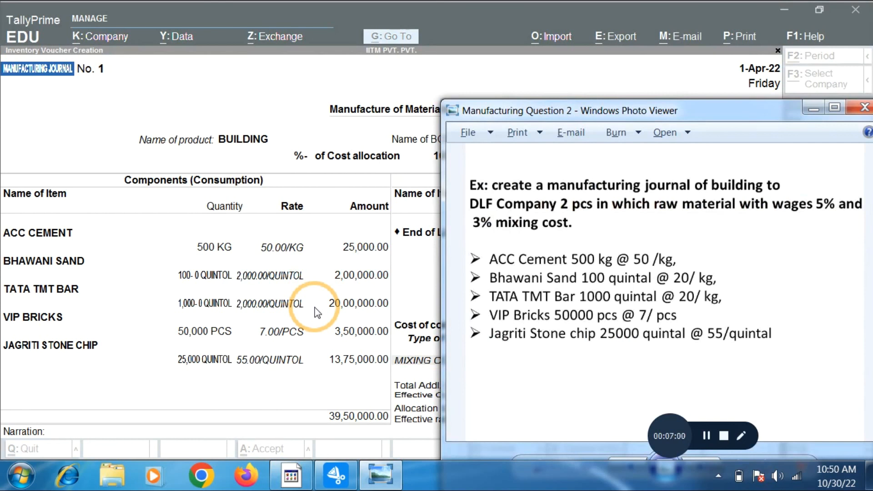
key("alt+Tab")
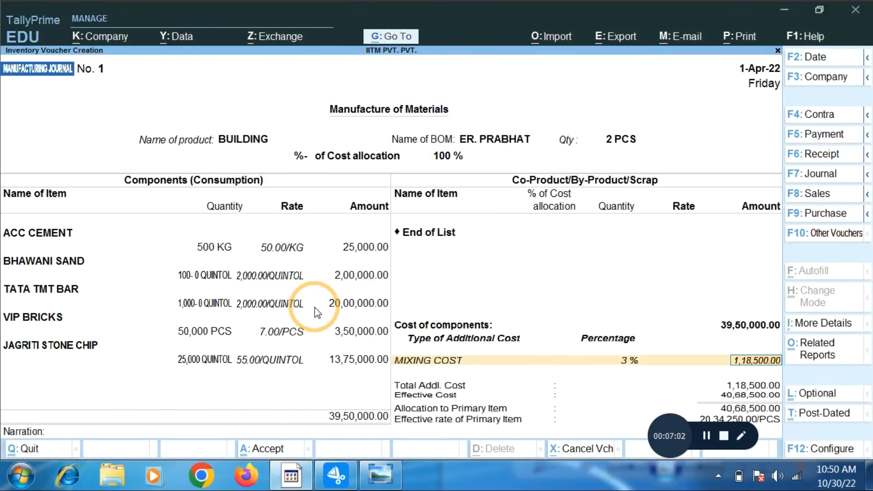
key("Return")
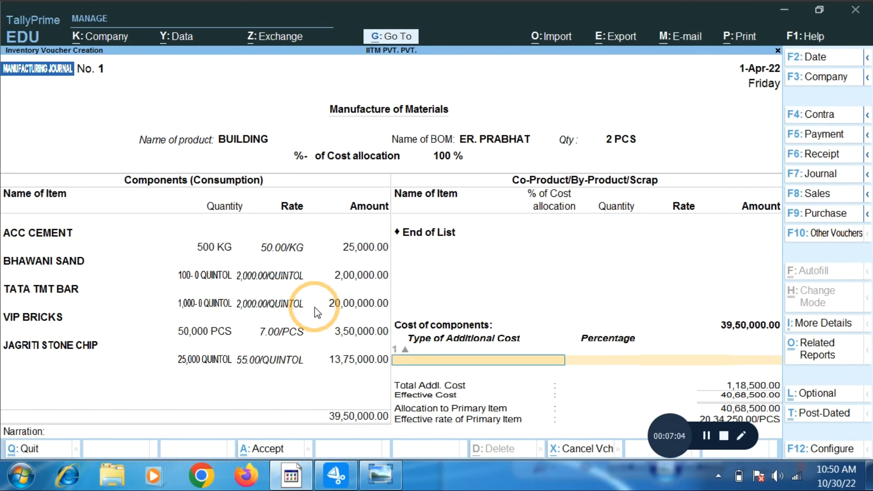
Add WAGES at 5% as a second additional cost.
type("wa")
key("Return")
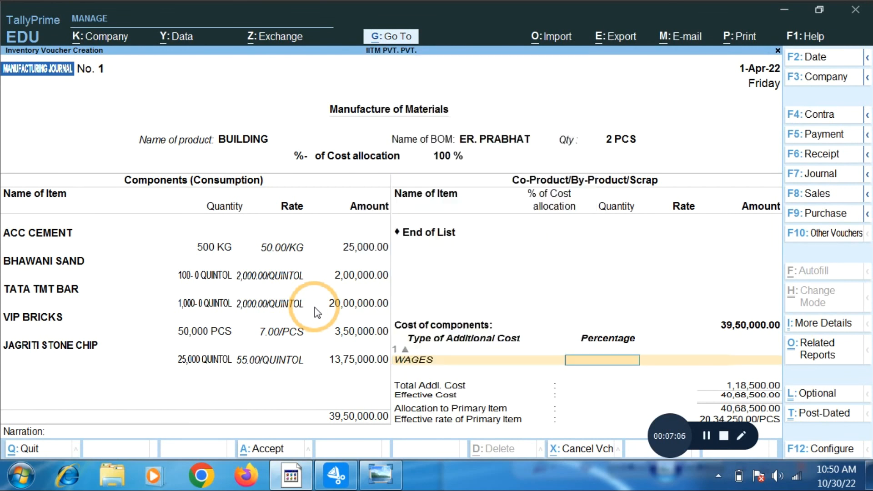
type("5")
key("Return")
key("Return")
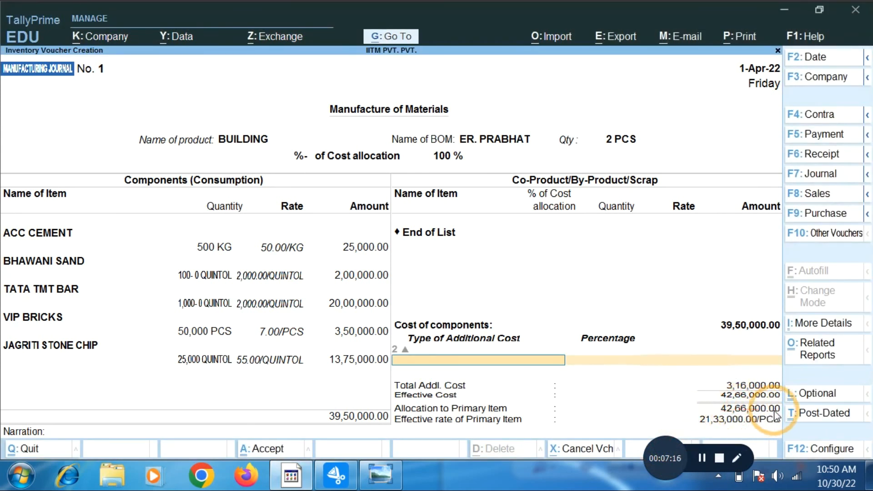
Review the effective rate of the primary item, end the additional cost list and save the manufacturing journal without a narration.
left_click_drag(753, 418, 718, 431)
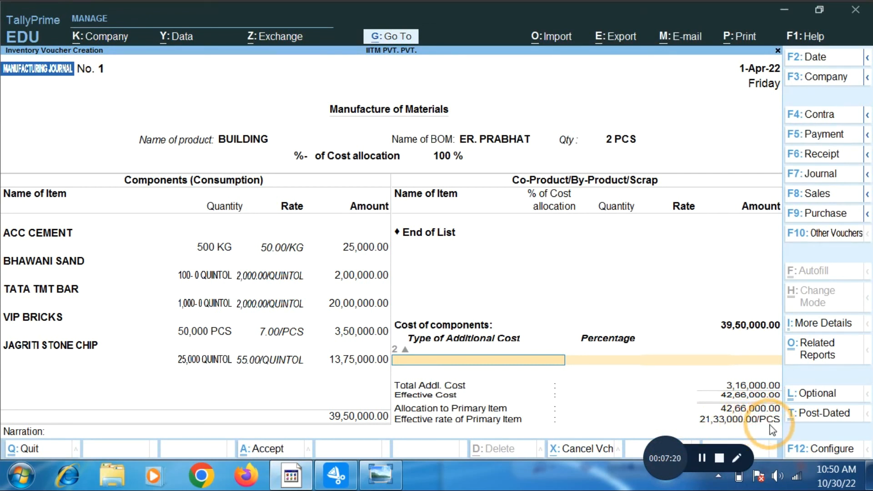
key("Return")
key("Return")
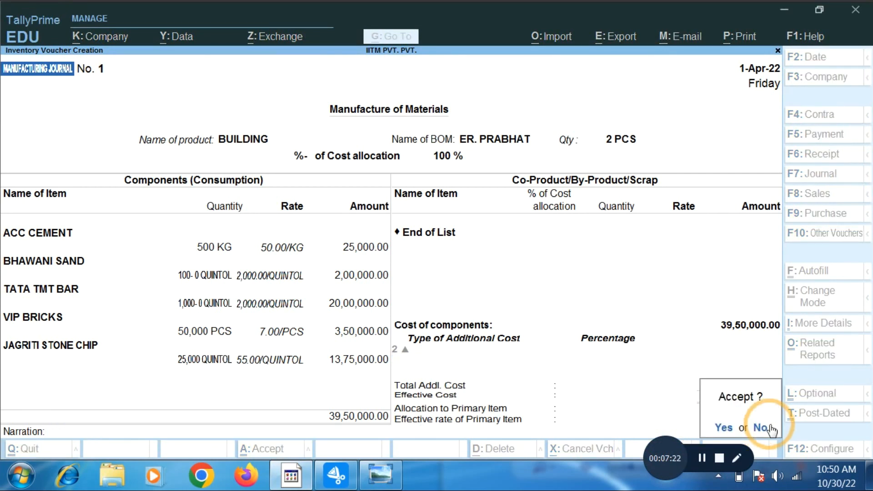
key("Return")
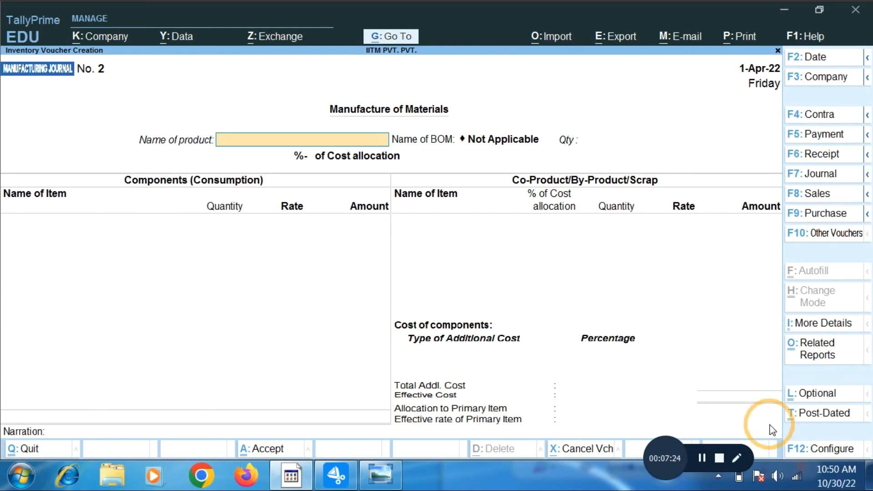